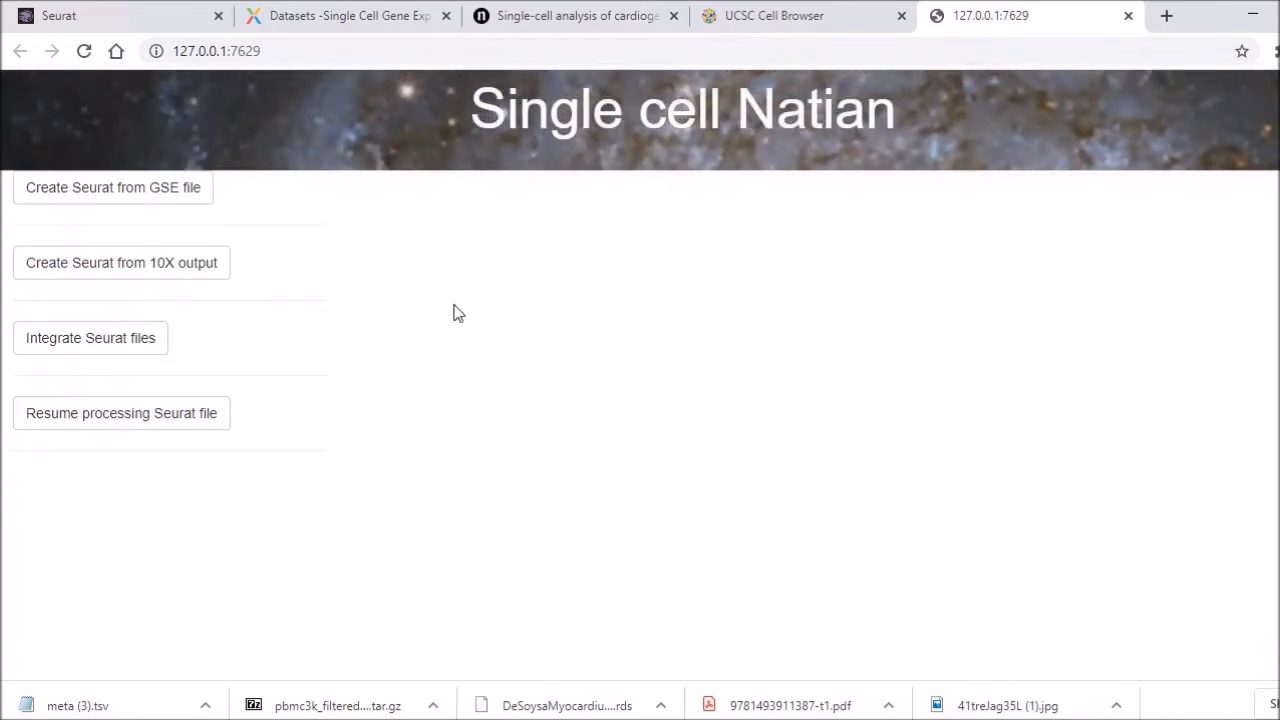
# Step: Start creating a Seurat object from 10X output and upload the hg19 files barcodes.tsv, genes.tsv and matrix.mtx
pyautogui.click(180, 262)
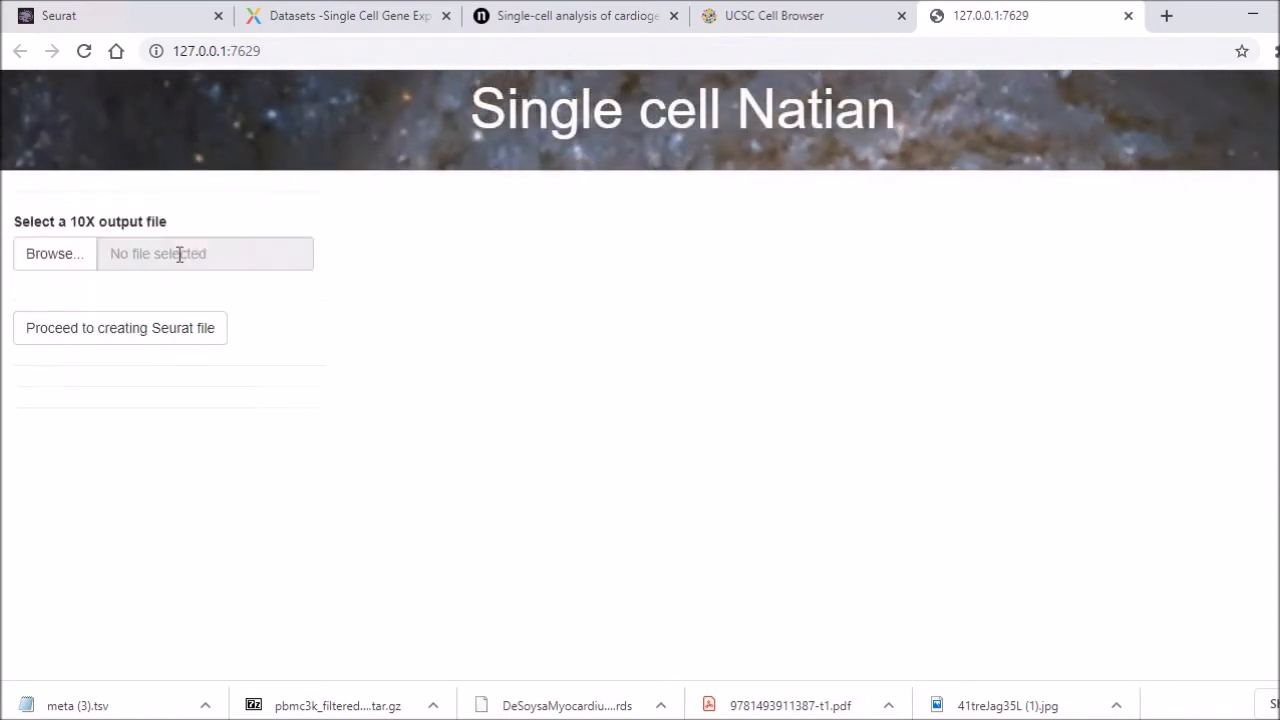
pyautogui.click(55, 255)
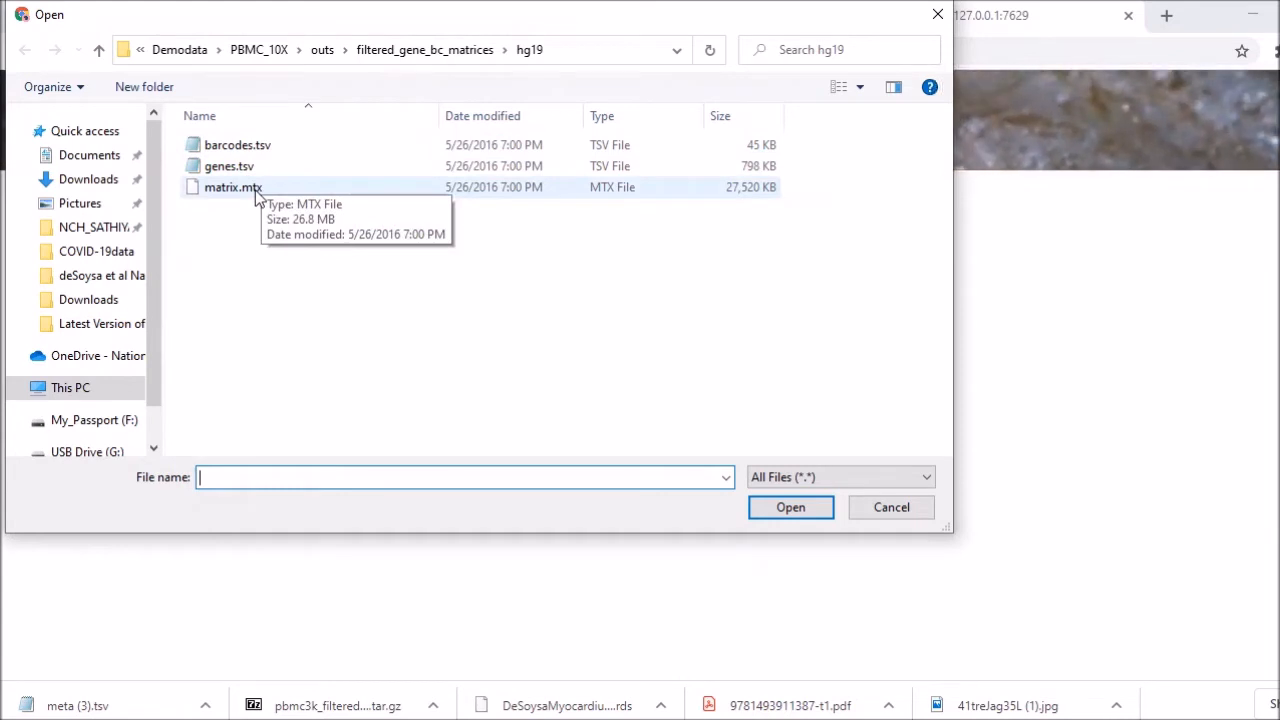
pyautogui.click(250, 145)
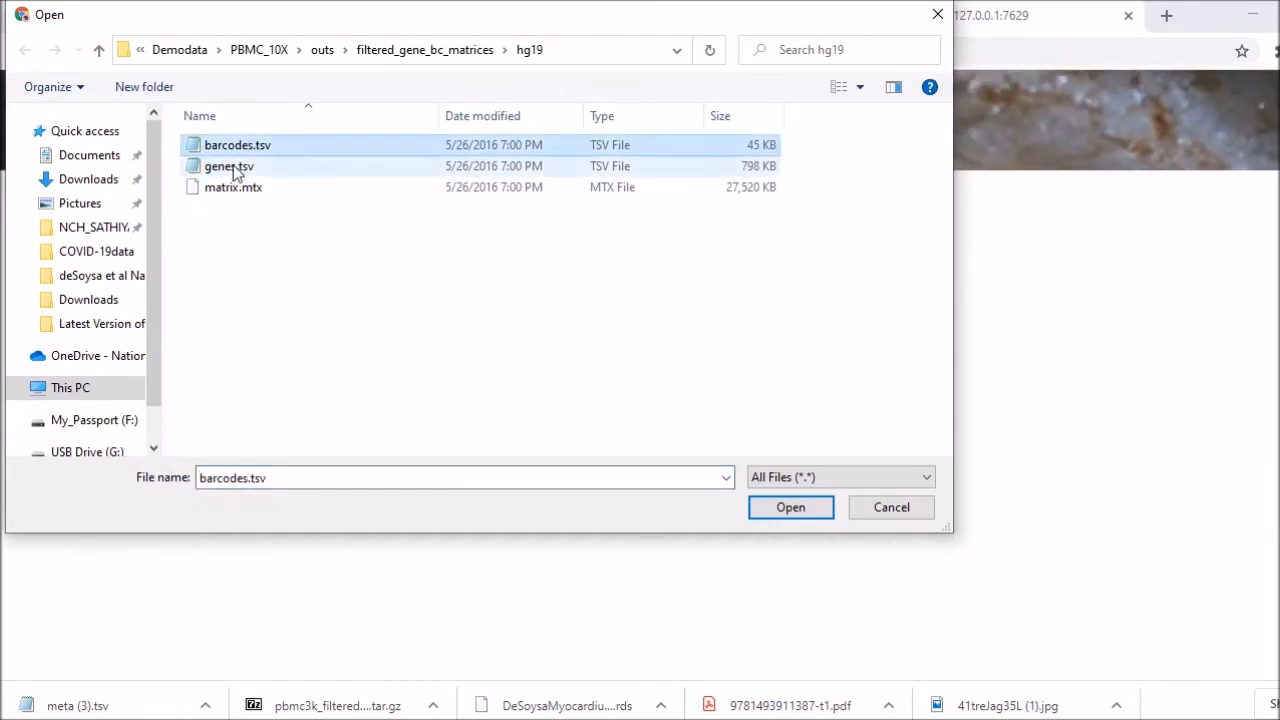
pyautogui.keyDown('ctrl'); pyautogui.click(236, 167); pyautogui.keyUp('ctrl')
pyautogui.keyDown('ctrl'); pyautogui.click(237, 188); pyautogui.keyUp('ctrl')
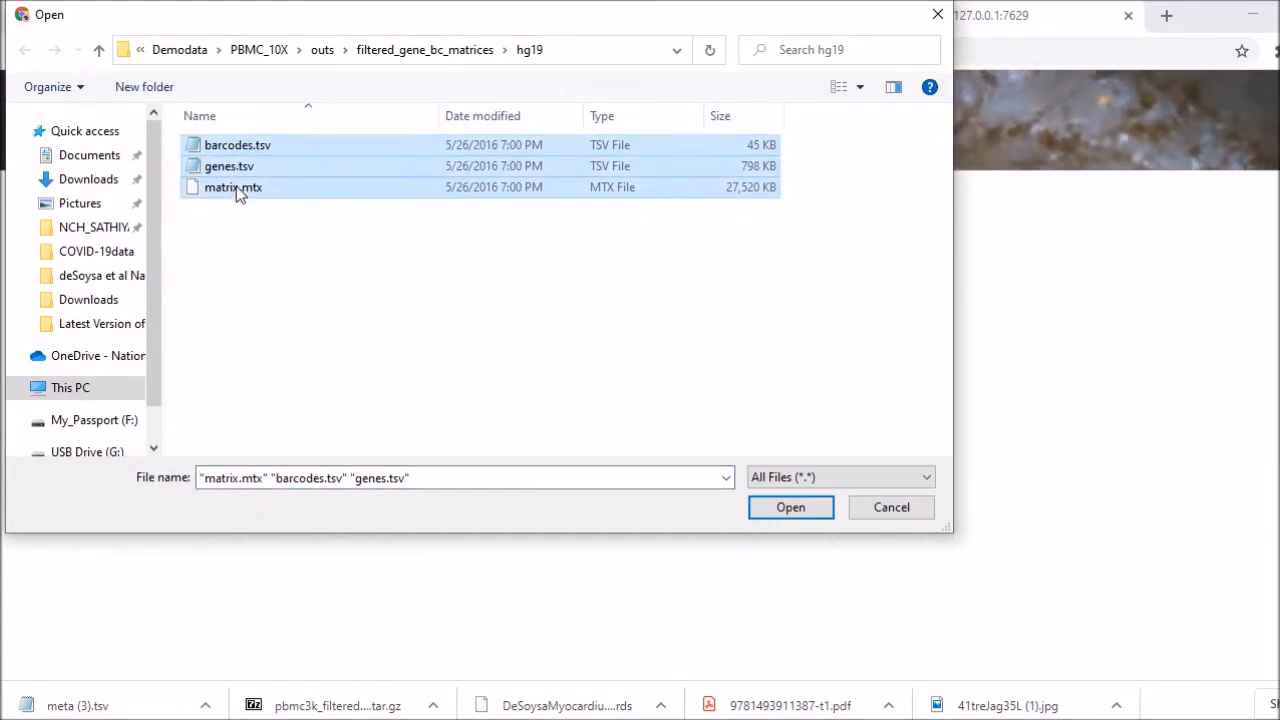
pyautogui.click(797, 507)
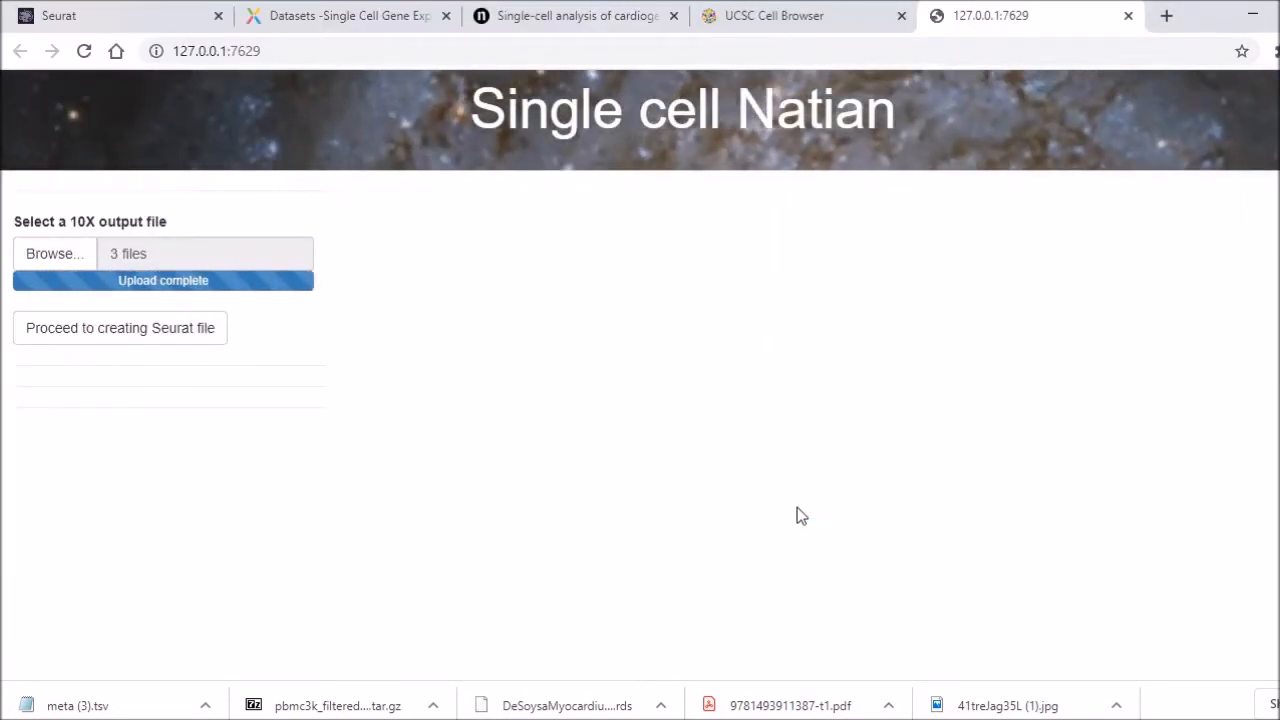
# Step: Create the Seurat file from the uploaded 10X data with the sample name PBMC
pyautogui.click(165, 330)
pyautogui.write('PBM')
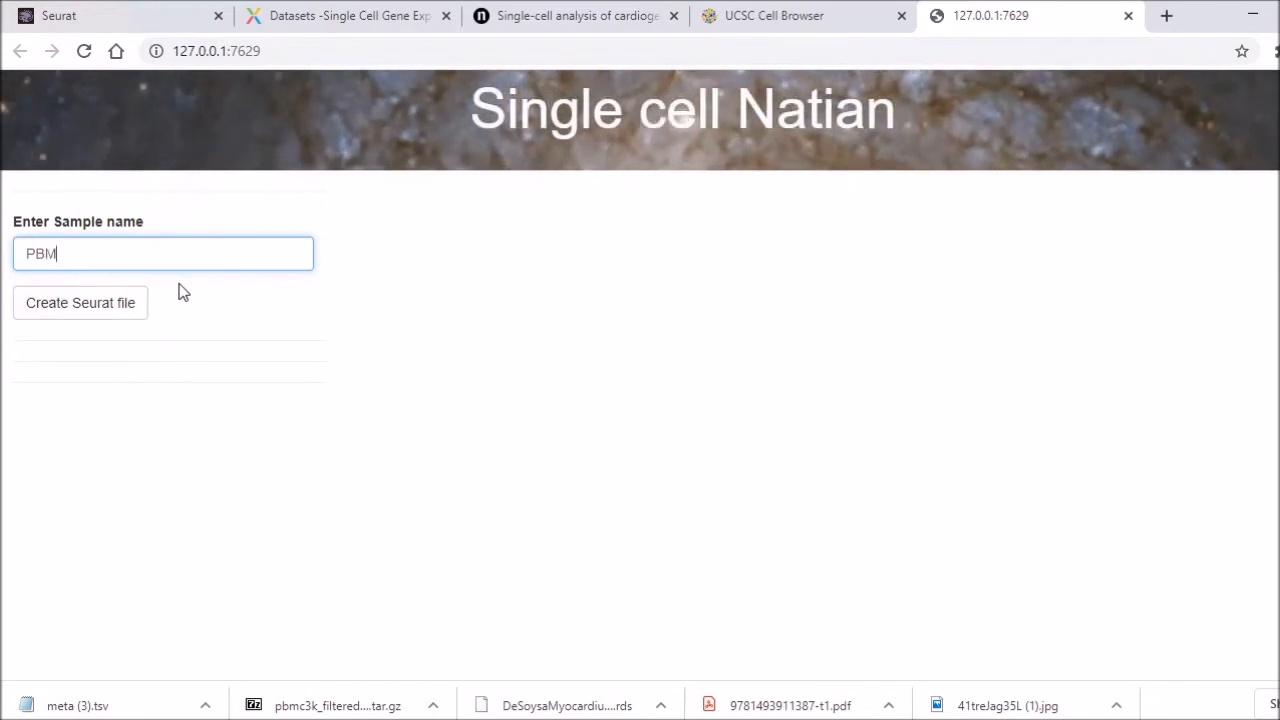
pyautogui.write('C')
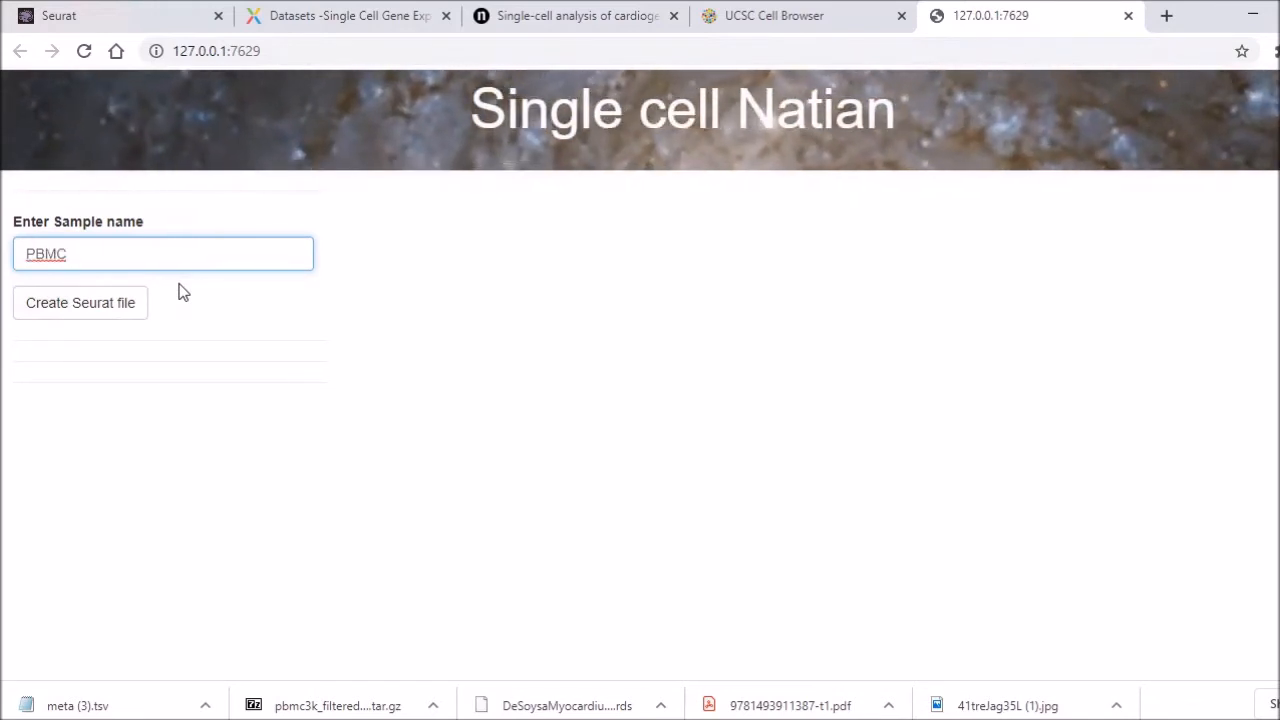
pyautogui.click(110, 304)
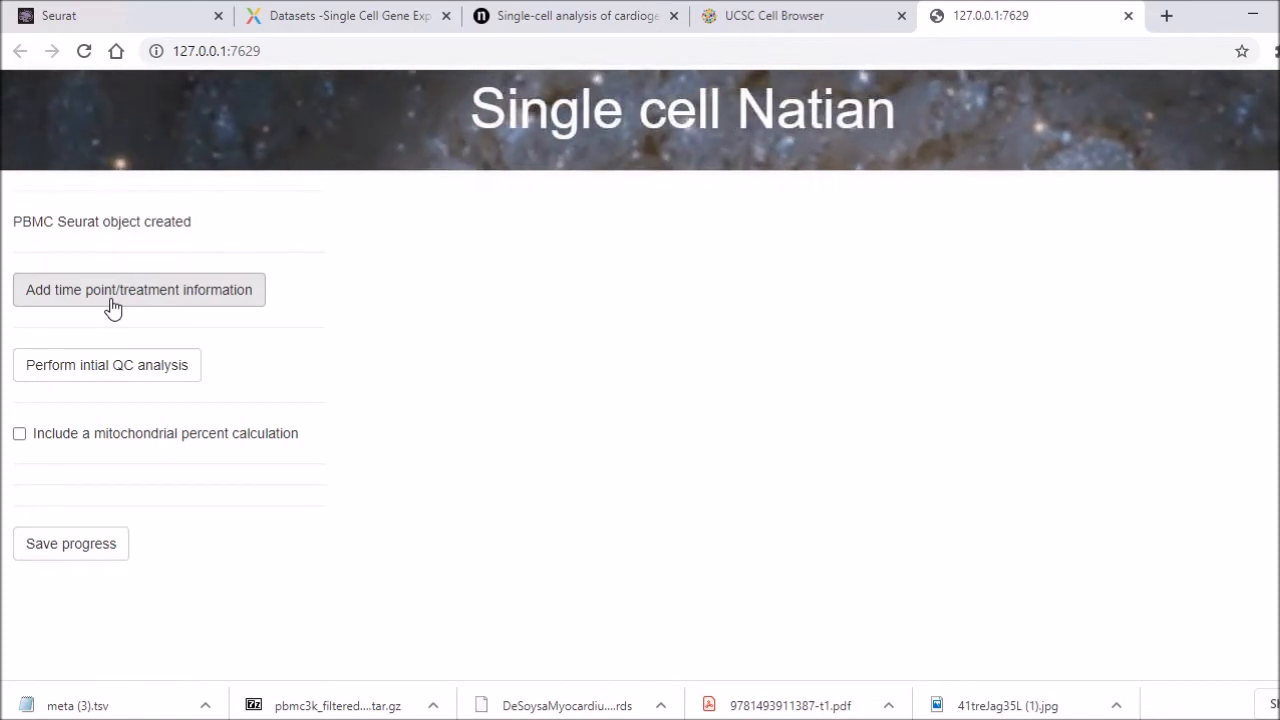
# Step: Add the value PBMC_10X to the Sample category of the object's treatment information
pyautogui.click(113, 292)
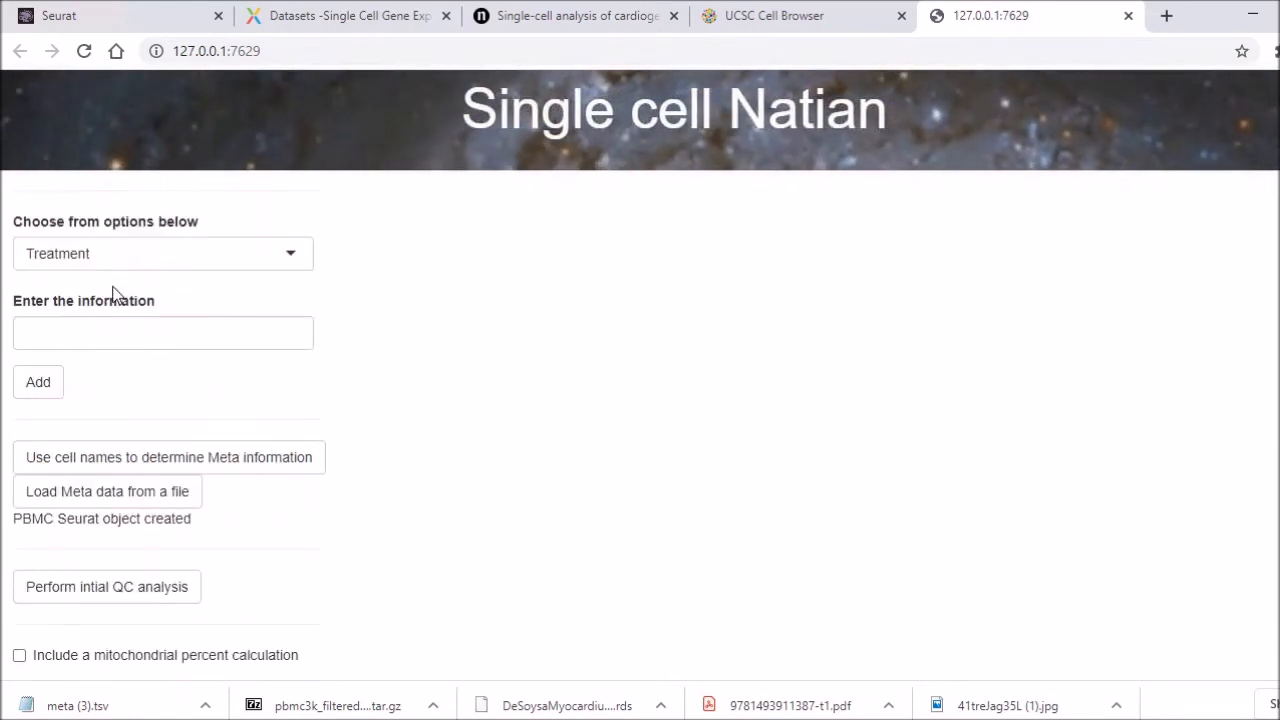
pyautogui.click(165, 262)
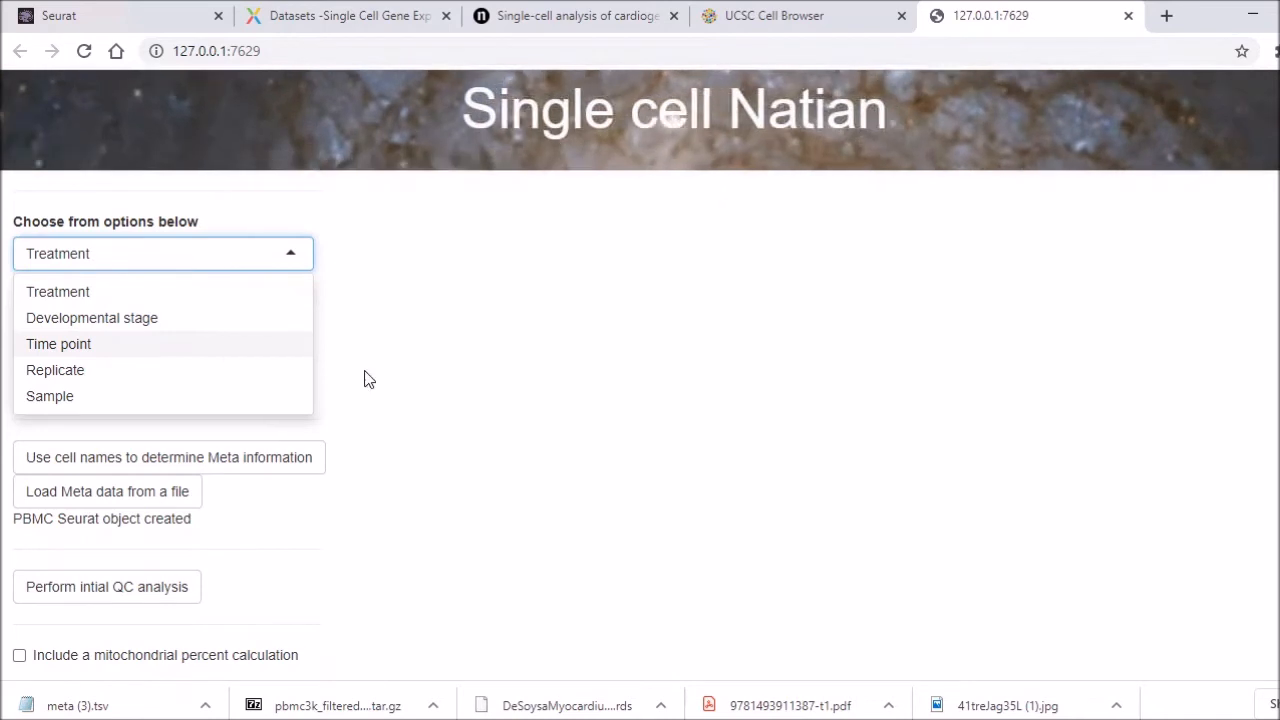
pyautogui.click(180, 399)
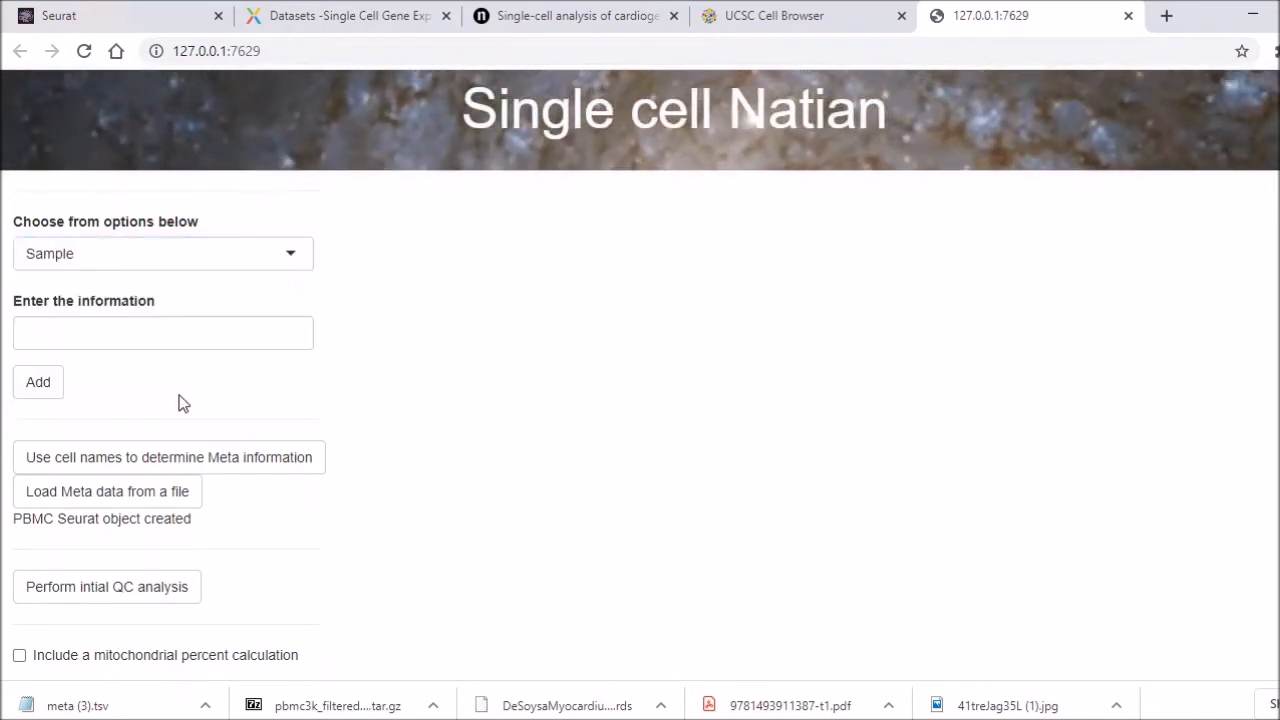
pyautogui.click(162, 335)
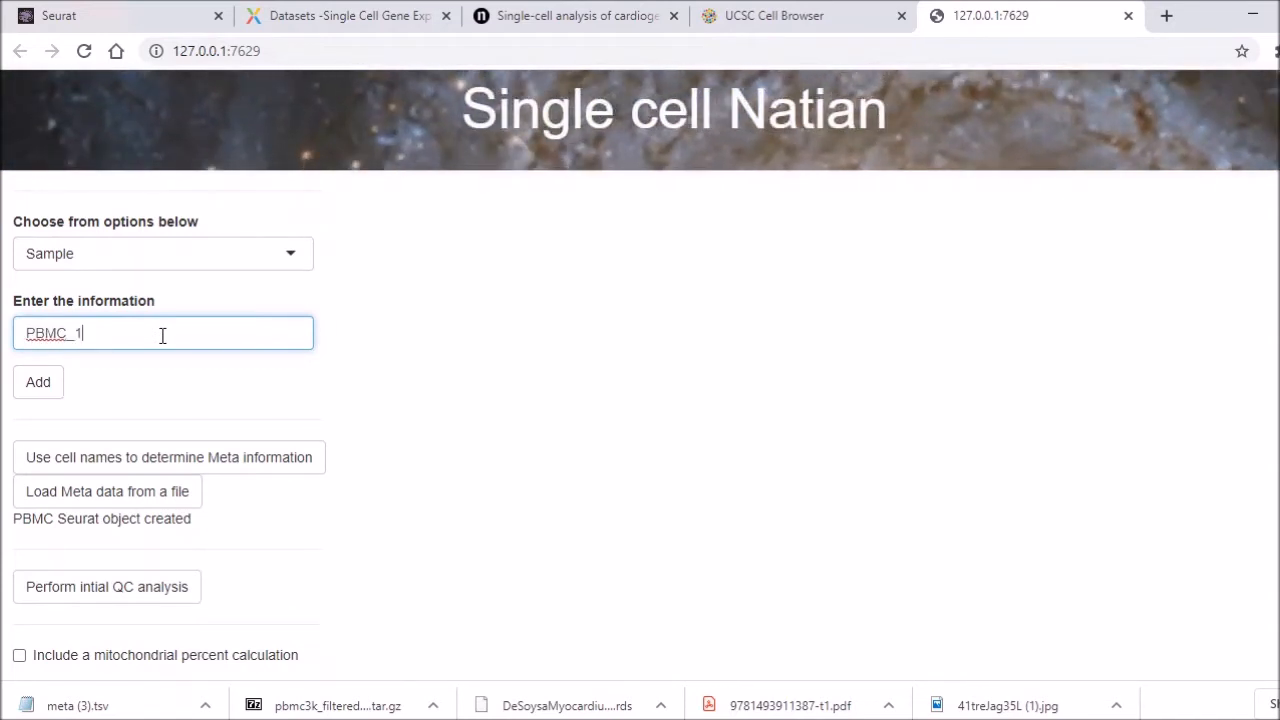
pyautogui.write('PBMC_10X')
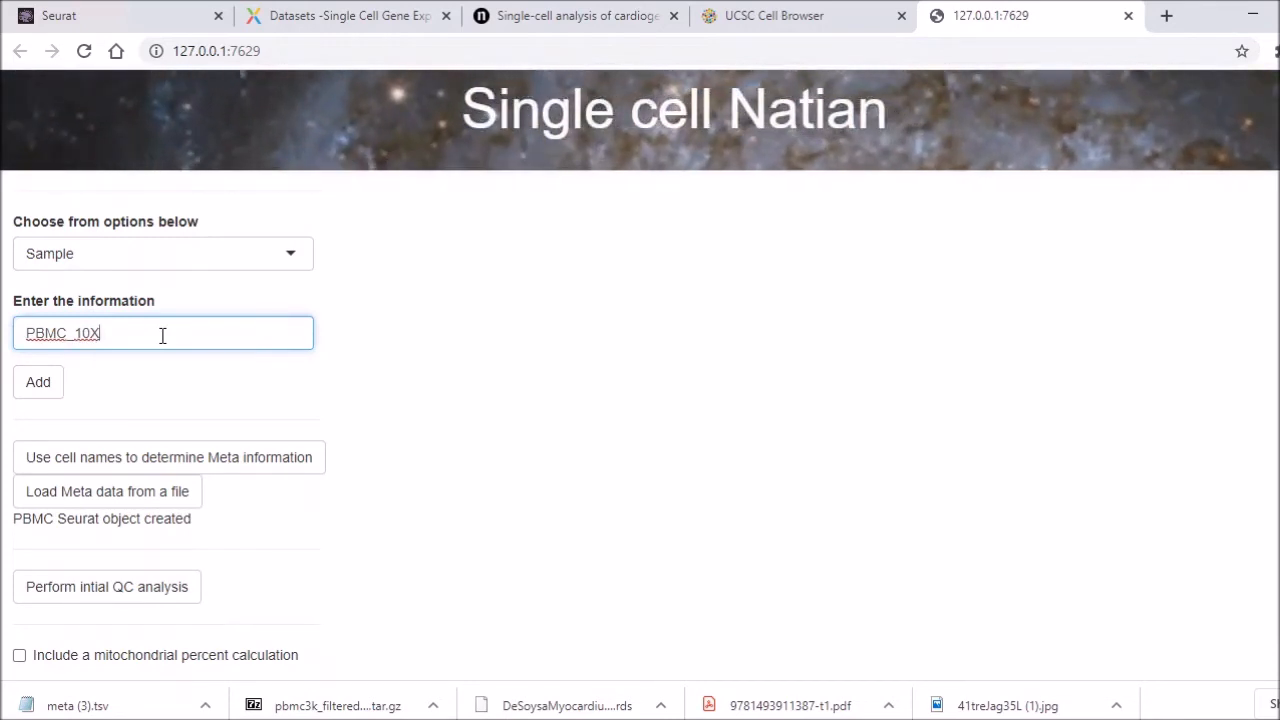
pyautogui.click(40, 396)
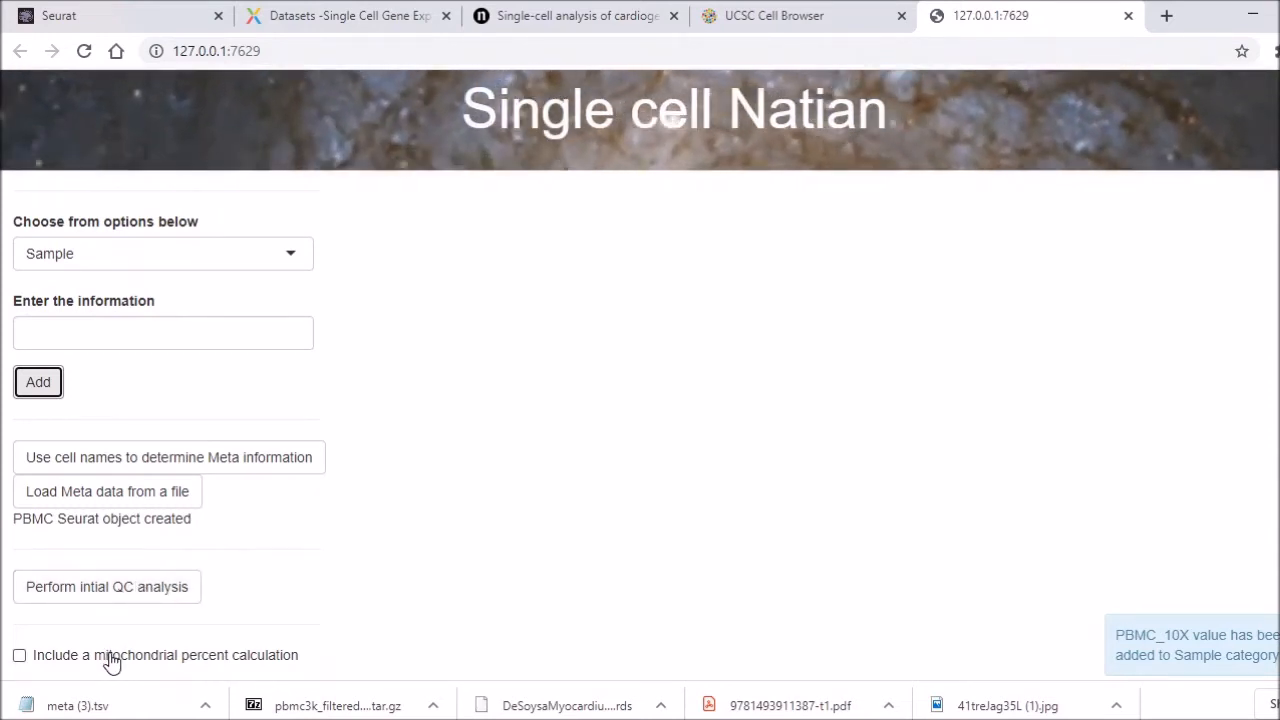
# Step: Run the initial QC analysis including mitochondrial percentage, and update its graph with upper cutoffs of 2,212 genes, 5,351 reads and 5 percent mitochondrial
pyautogui.click(19, 656)
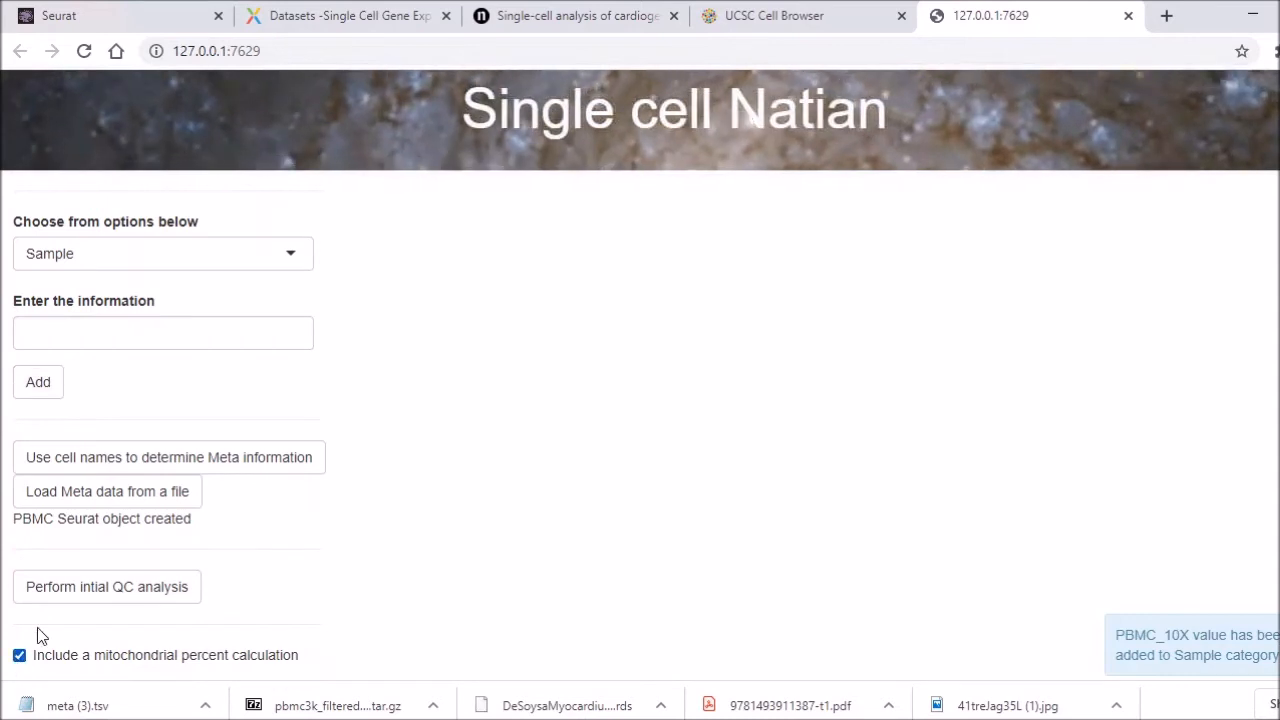
pyautogui.click(86, 586)
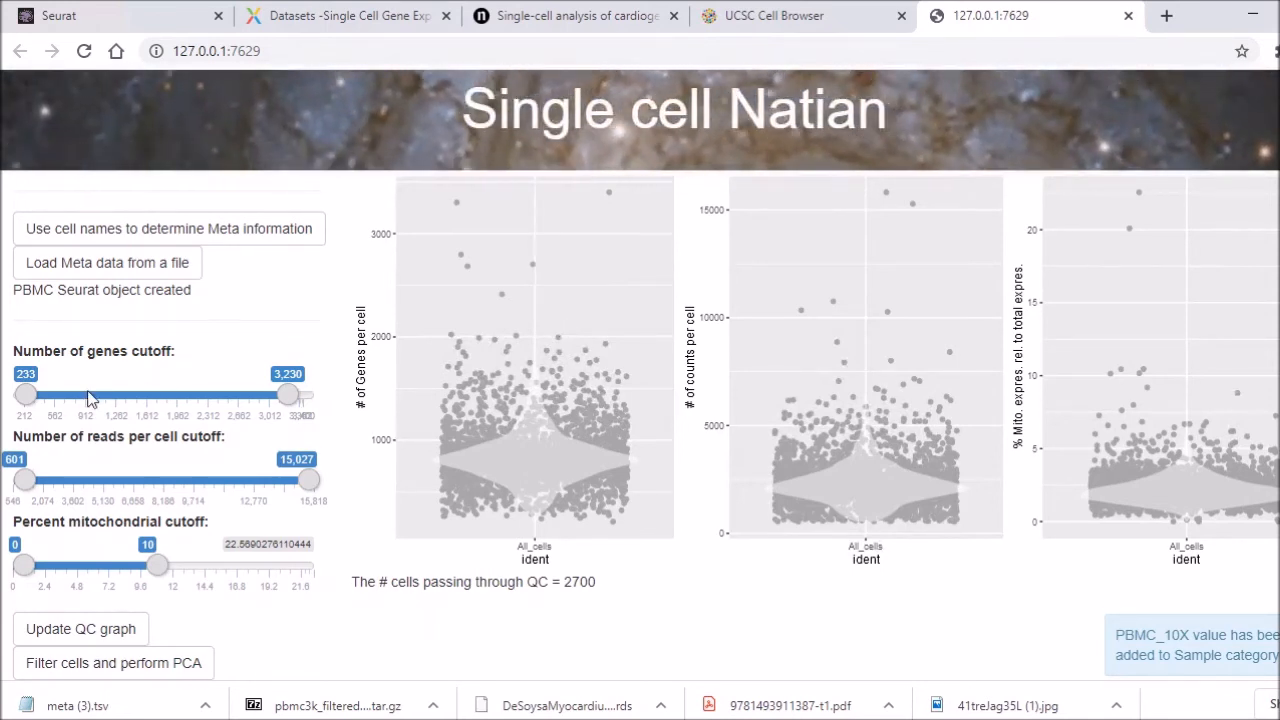
pyautogui.moveTo(288, 403); pyautogui.dragTo(197, 403)
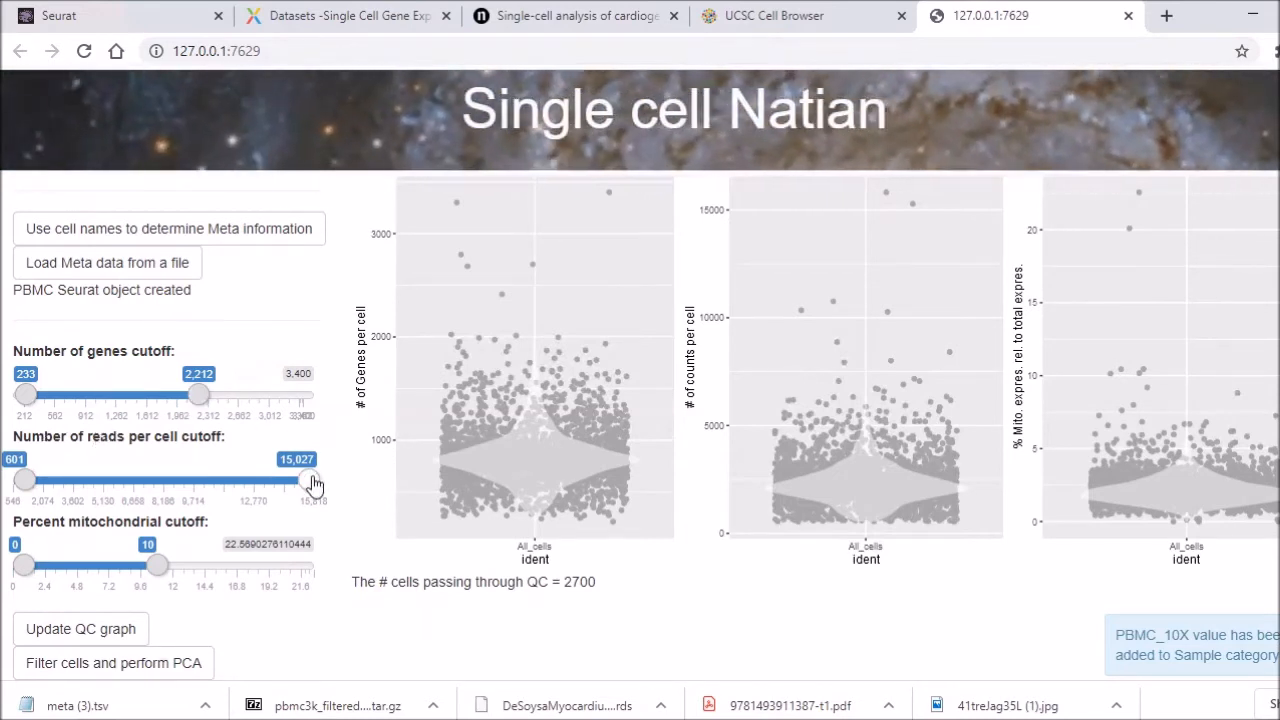
pyautogui.moveTo(313, 481); pyautogui.dragTo(111, 480)
pyautogui.moveTo(157, 565); pyautogui.dragTo(85, 565)
pyautogui.click(101, 631)
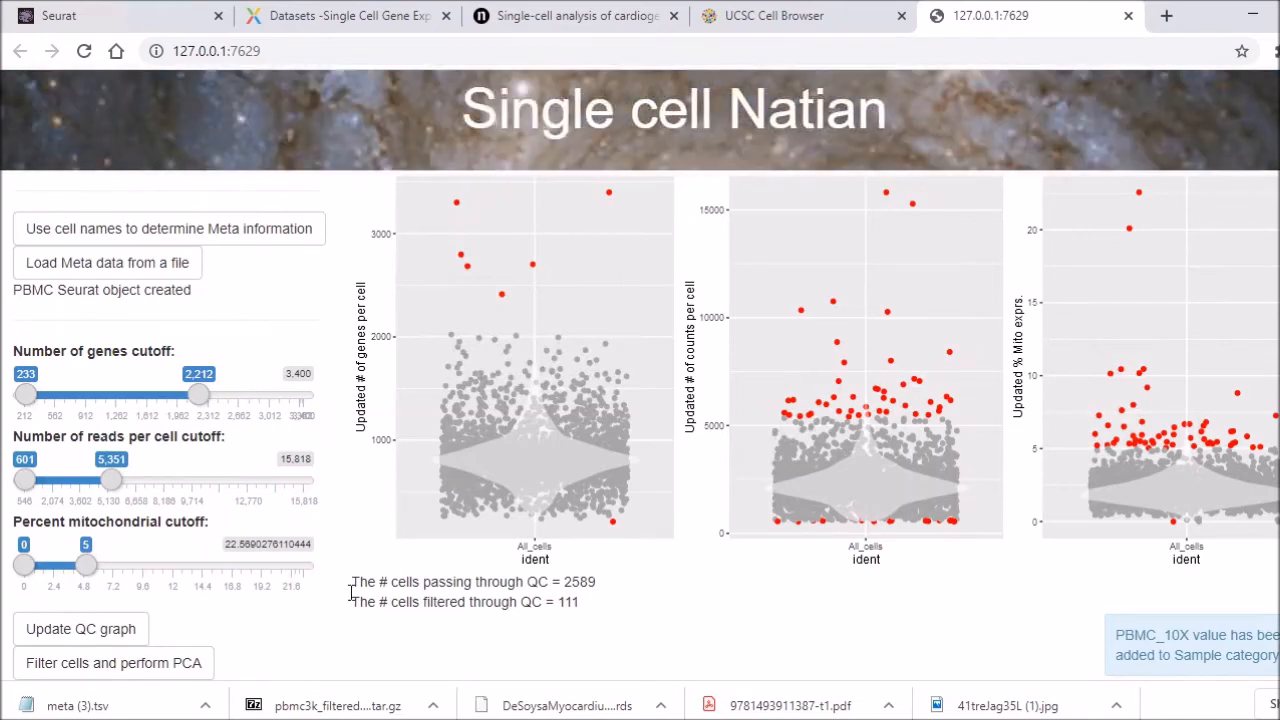
# Step: Filter the cells with the chosen cutoffs, perform PCA, and review the standard deviation plot and cluster tree
pyautogui.click(180, 666)
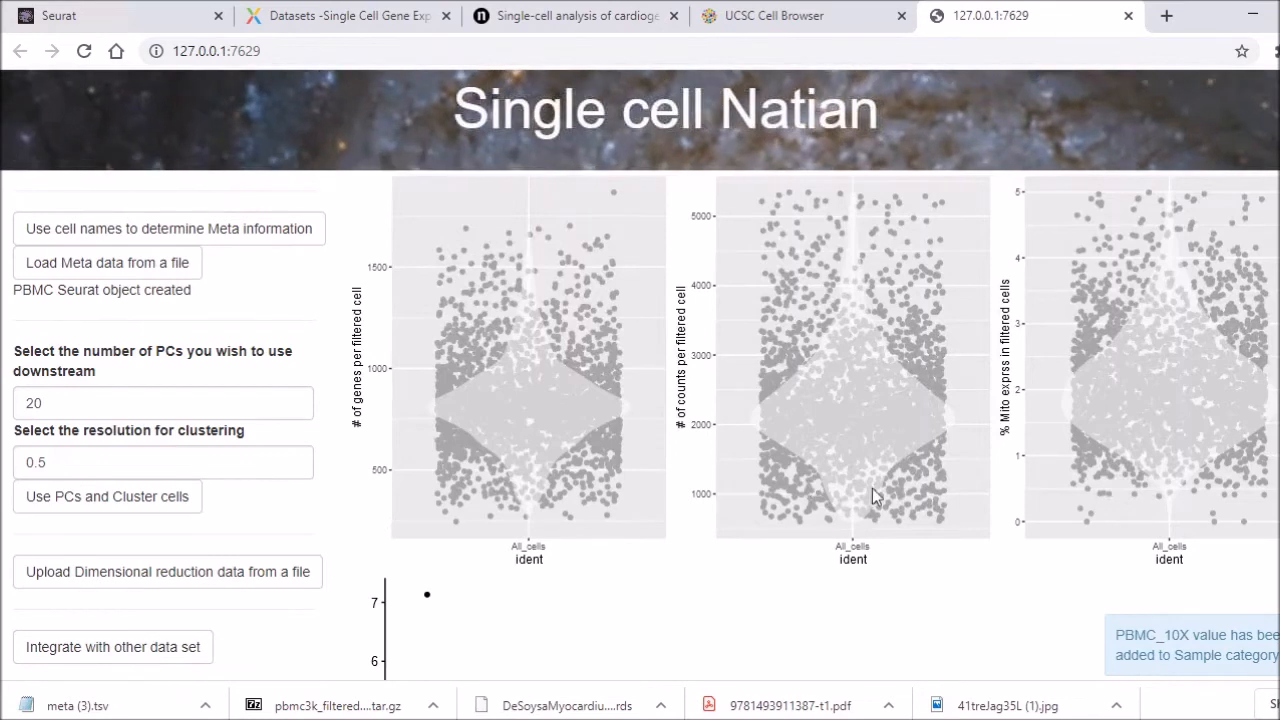
pyautogui.scroll(-7, 781, 486)
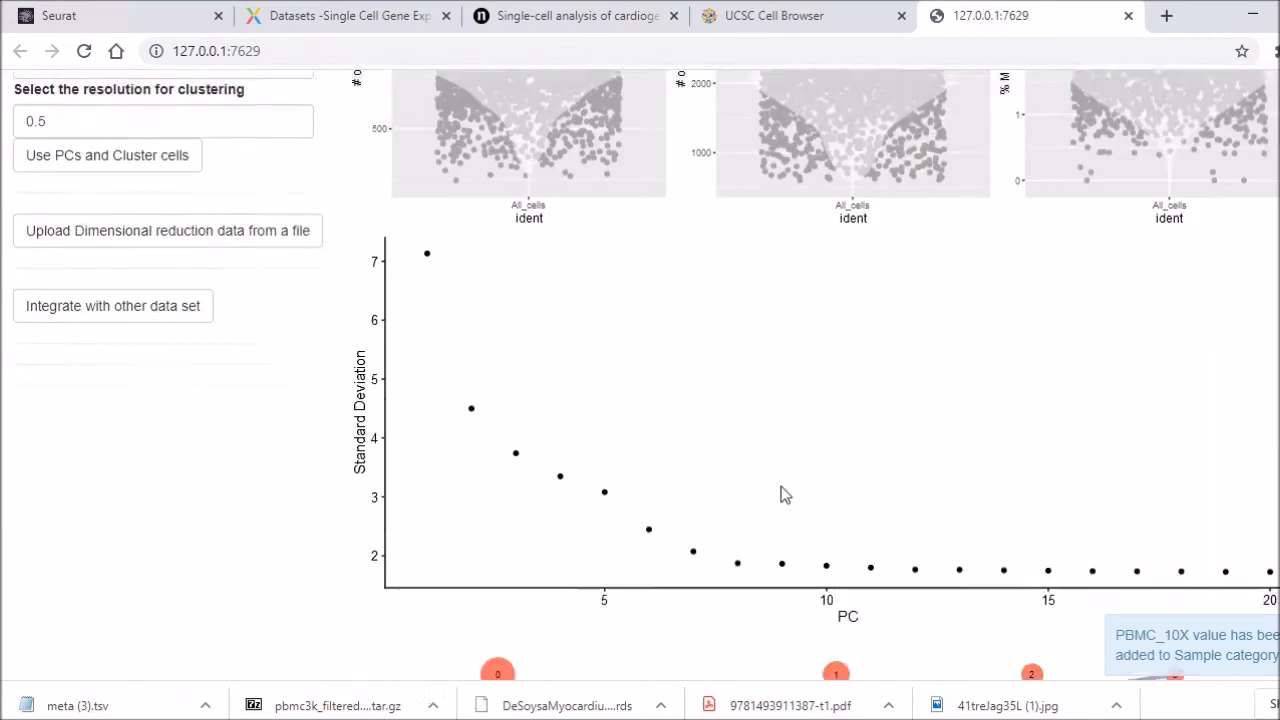
pyautogui.scroll(3, 781, 486)
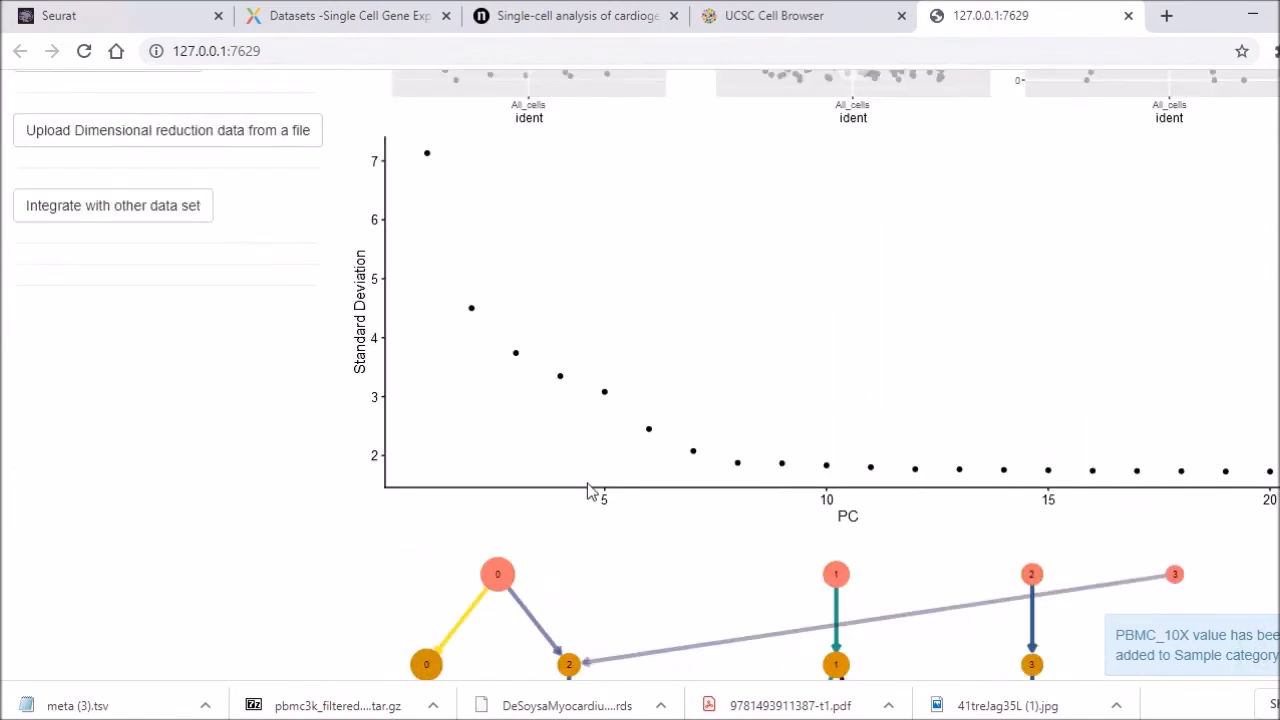
pyautogui.scroll(-7, 590, 490)
pyautogui.scroll(8, 590, 490)
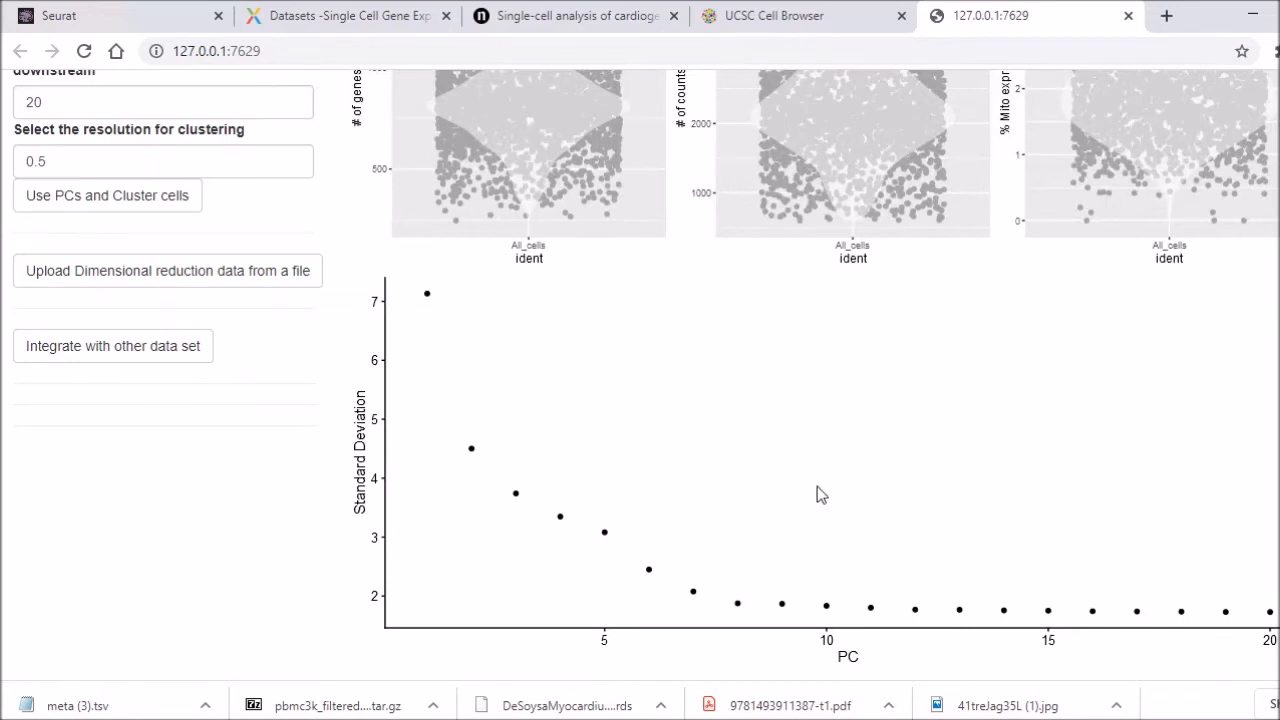
# Step: Set the number of PCs to use downstream to 15
pyautogui.scroll(2, 573, 359)
pyautogui.click(177, 297)
pyautogui.press('BackSpace')
pyautogui.press('BackSpace')
pyautogui.write('15')
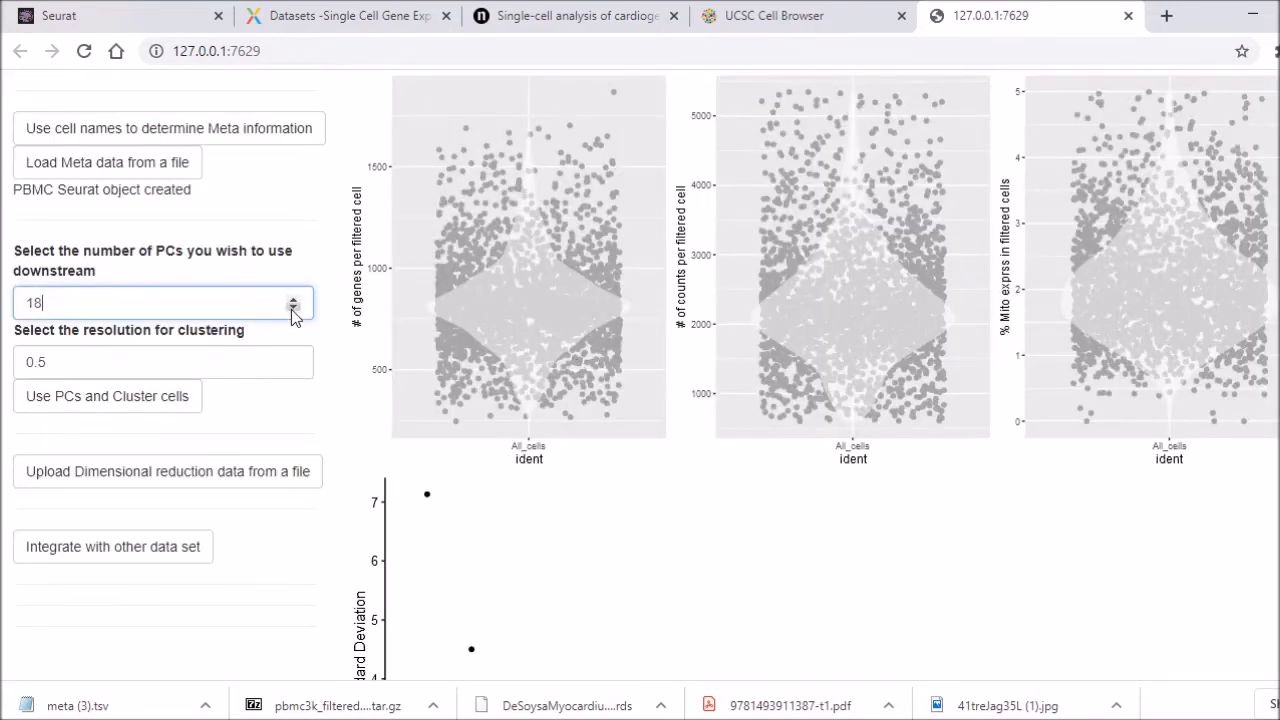
# Step: Set the clustering resolution to 0.2 after consulting the cluster tree, and cluster the cells using the selected PCs
pyautogui.click(220, 361)
pyautogui.scroll(-10, 220, 361)
pyautogui.scroll(1, 220, 361)
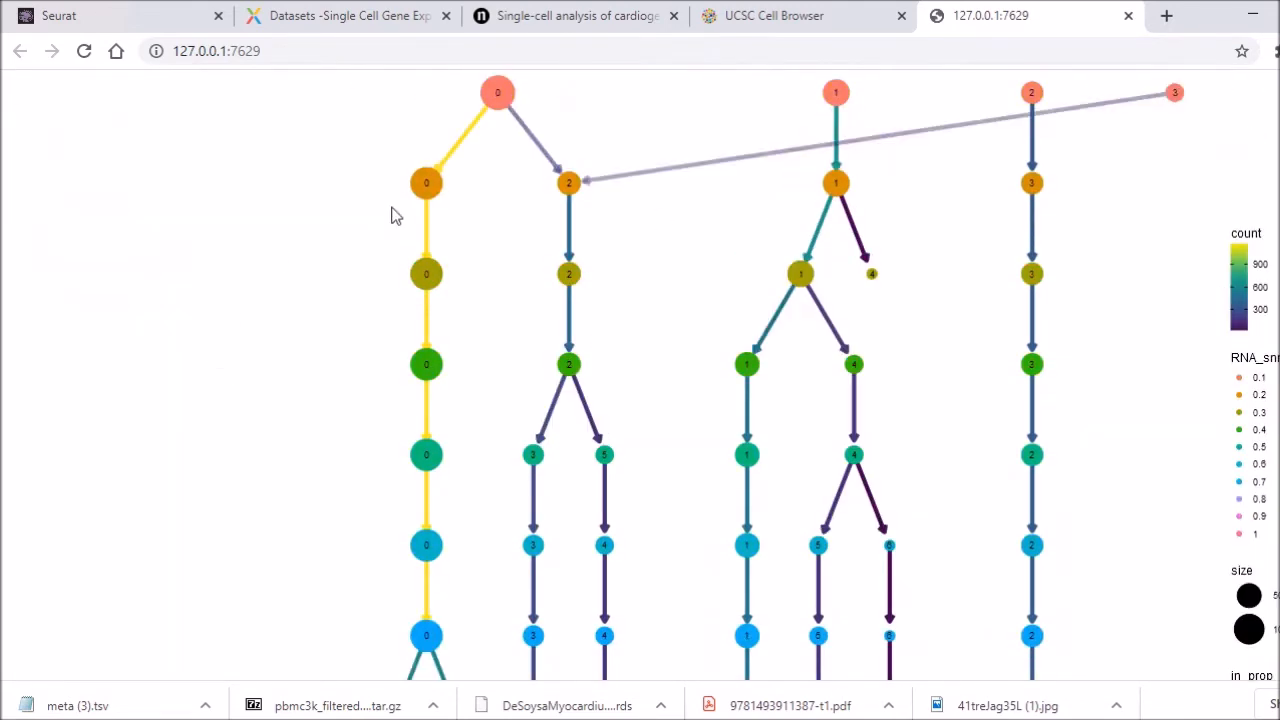
pyautogui.scroll(10, 474, 200)
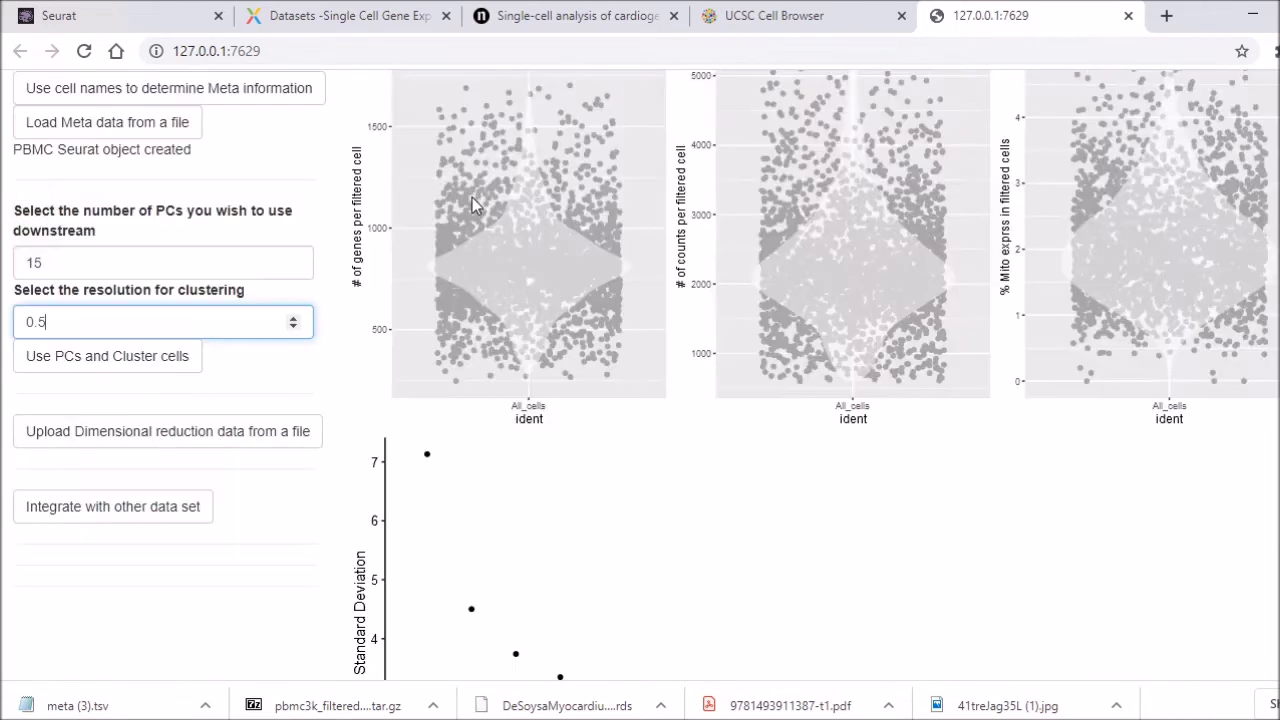
pyautogui.click(294, 327)
pyautogui.click(294, 327)
pyautogui.click(294, 327)
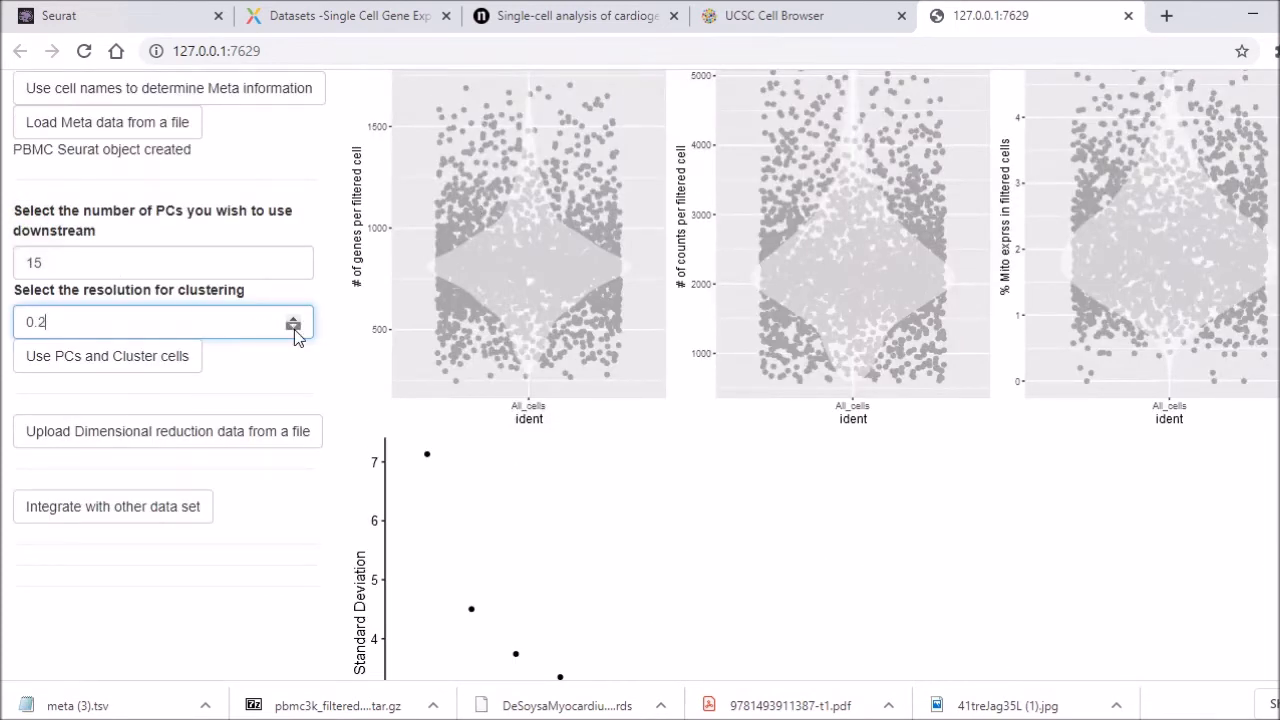
pyautogui.click(148, 372)
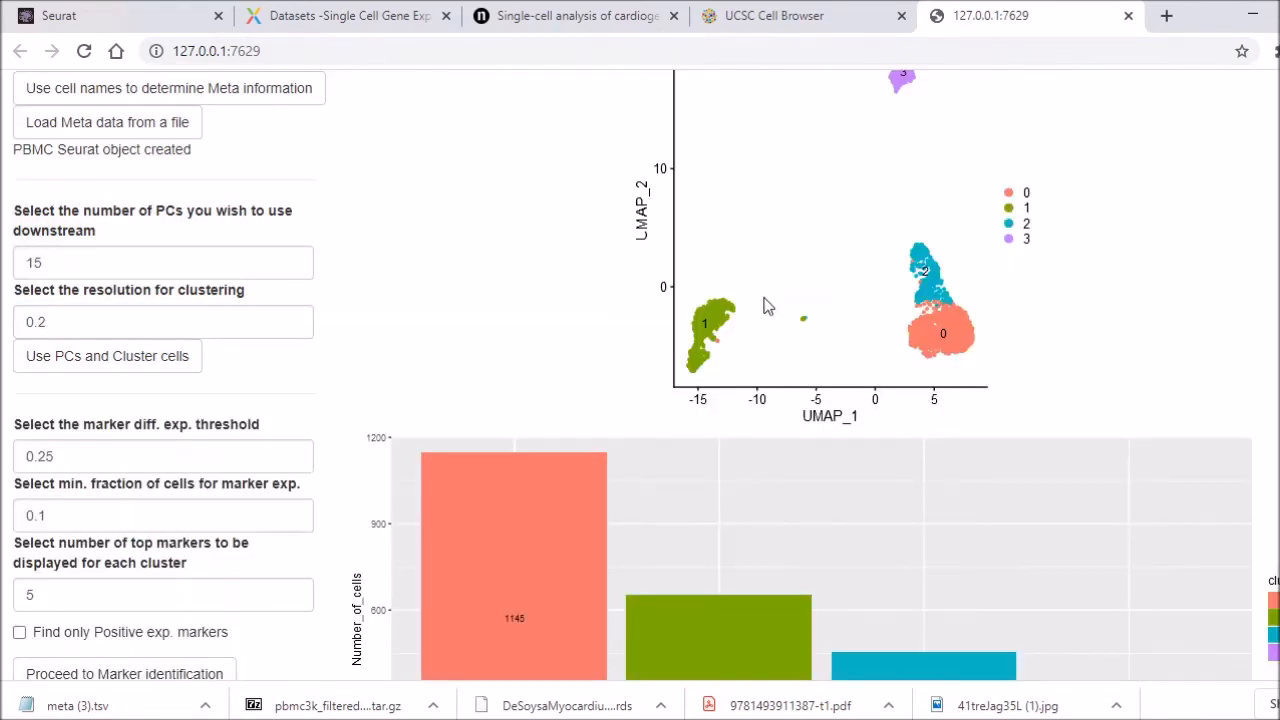
# Step: Review the UMAP and cell counts per cluster, and run marker identification restricted to positively expressed markers
pyautogui.scroll(2, 766, 300)
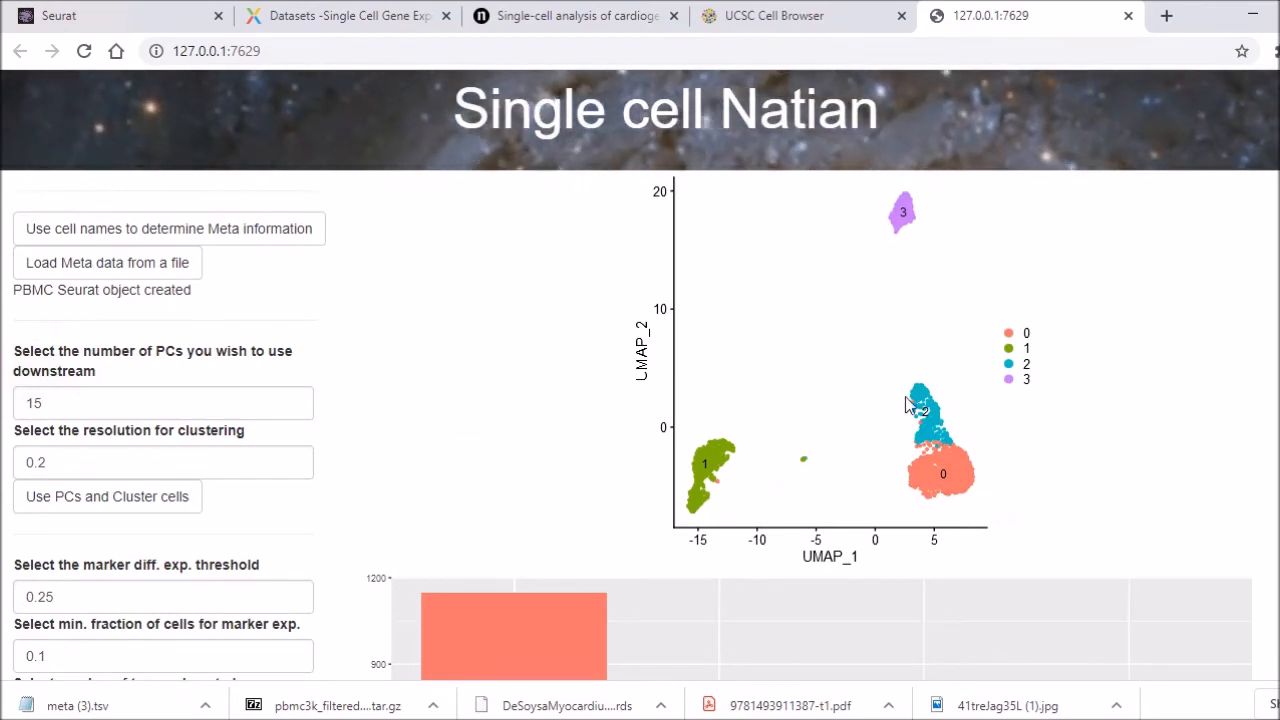
pyautogui.scroll(-10, 851, 363)
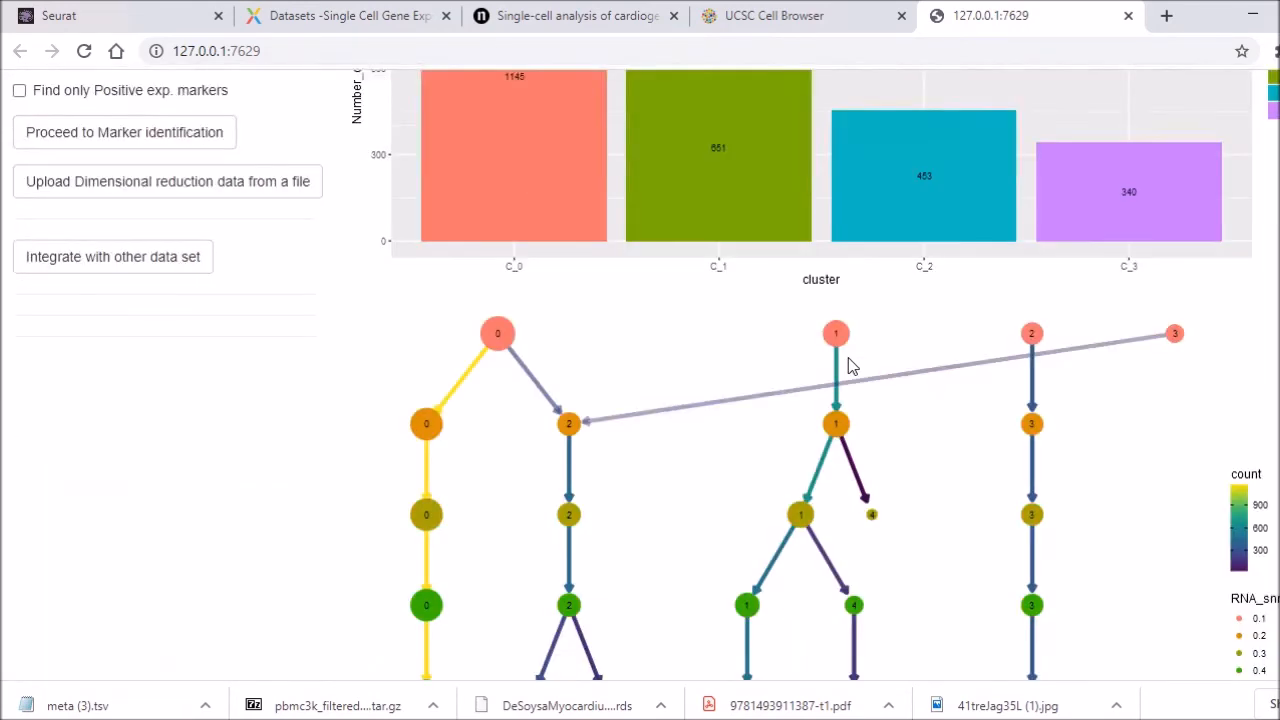
pyautogui.scroll(3, 848, 367)
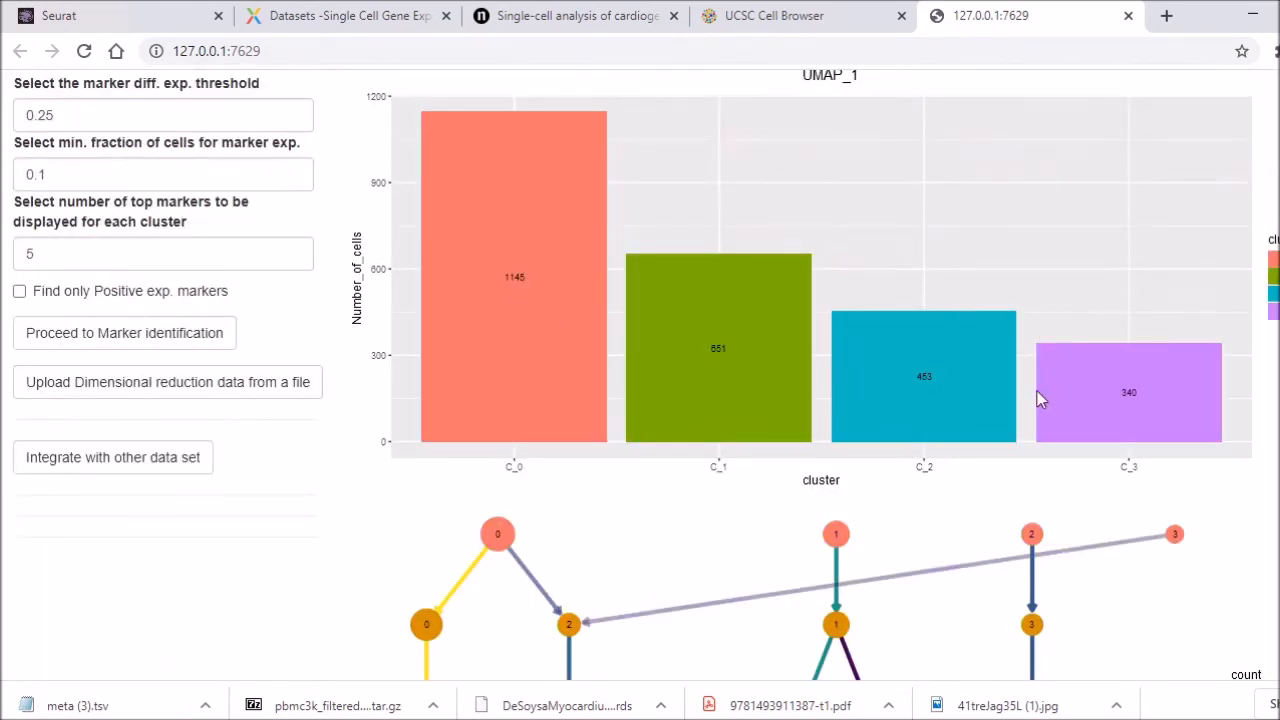
pyautogui.scroll(4, 668, 311)
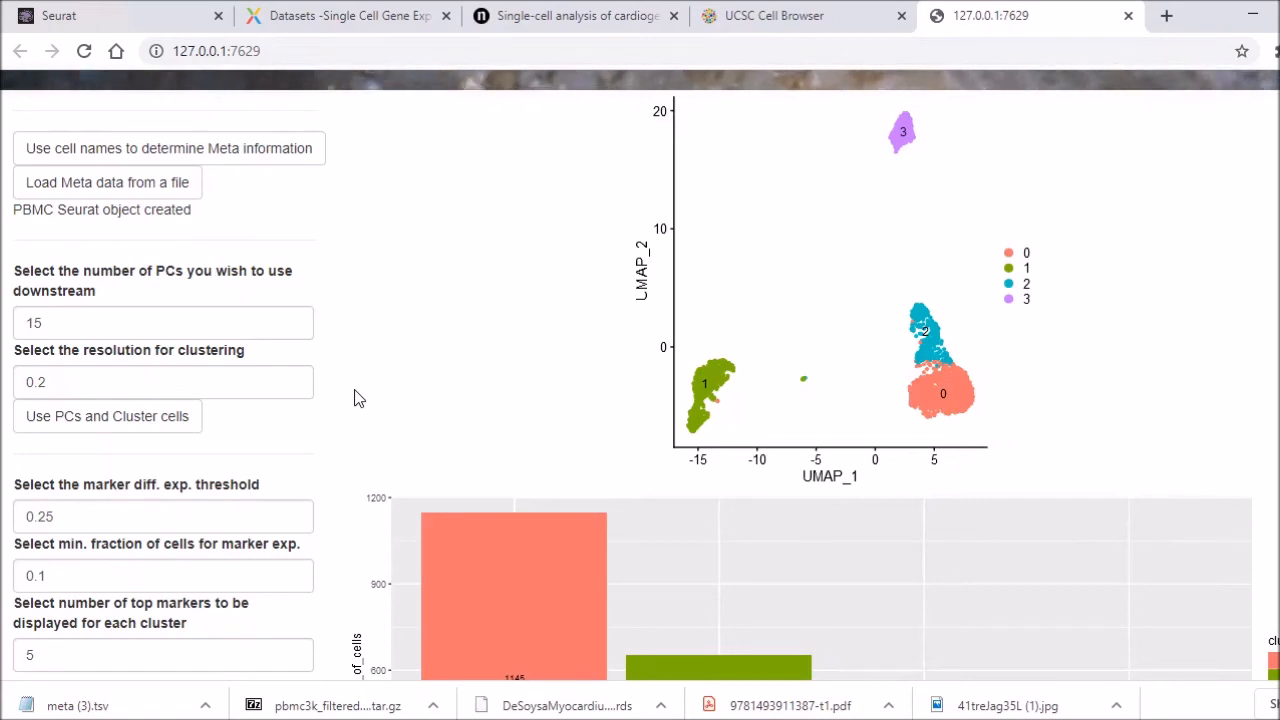
pyautogui.scroll(-5, 358, 398)
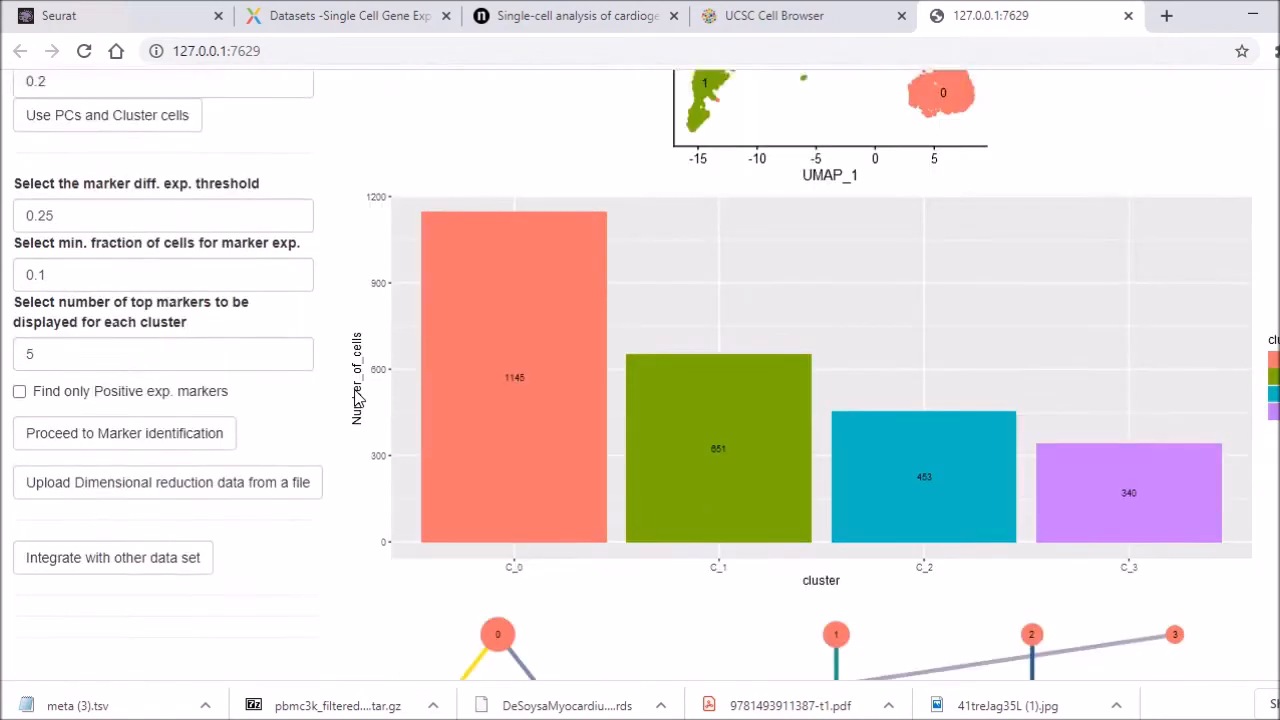
pyautogui.scroll(2, 358, 398)
pyautogui.click(48, 396)
pyautogui.click(90, 435)
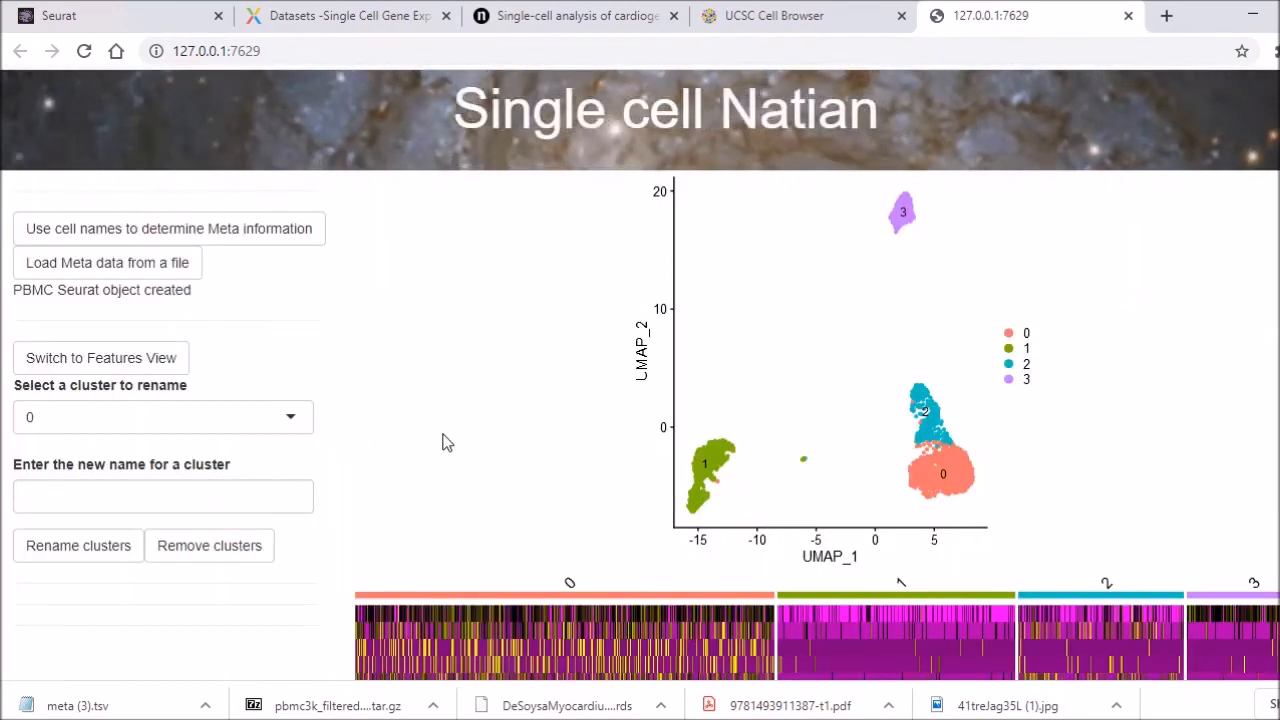
# Step: Examine the marker heatmap, the cell counts per cluster and the table of top markers for each cluster
pyautogui.scroll(-2, 443, 440)
pyautogui.scroll(-1, 445, 443)
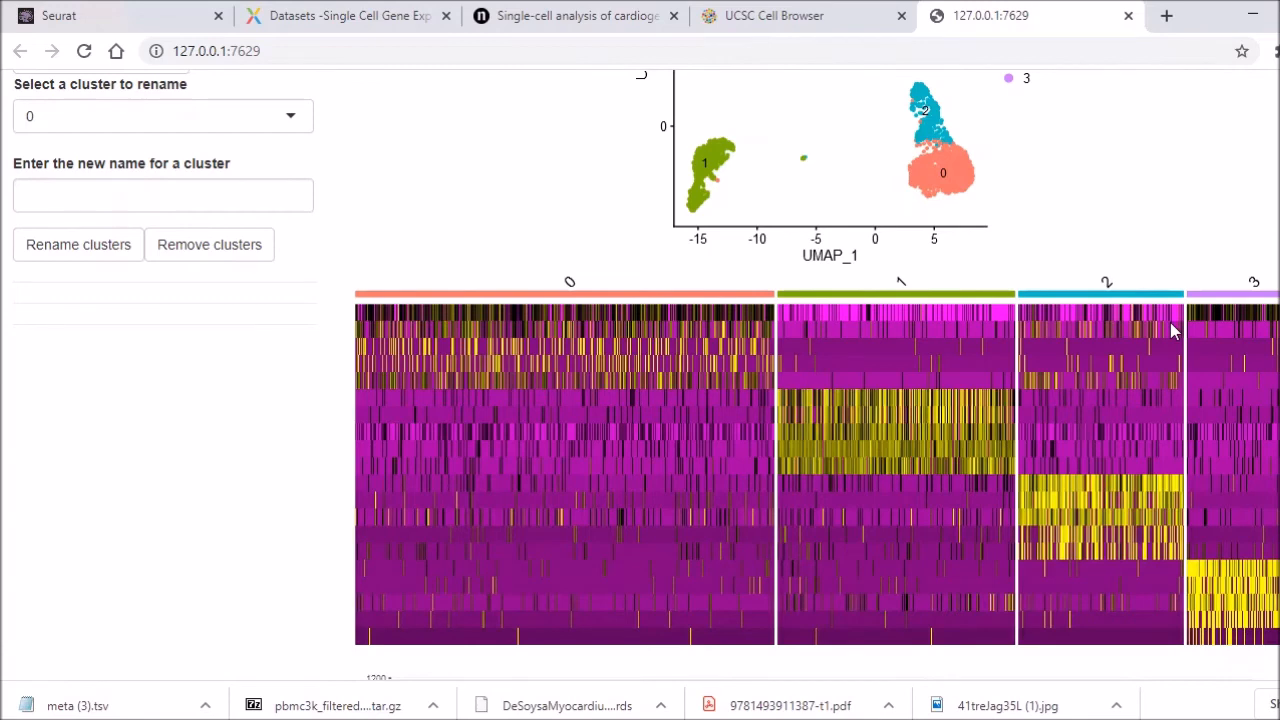
pyautogui.scroll(-7, 880, 403)
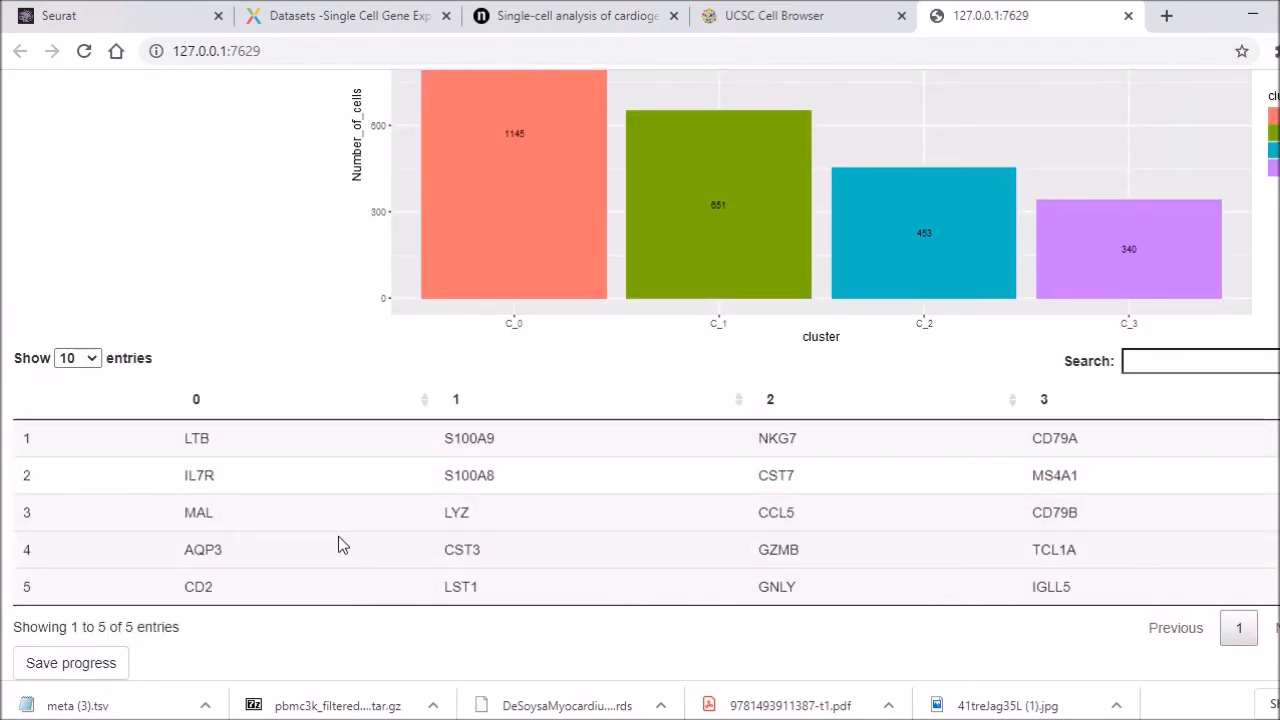
# Step: Switch the UMAP to the features view and plot the expression of CCL5 from the cluster 2 markers in the top-marker table
pyautogui.scroll(5, 240, 384)
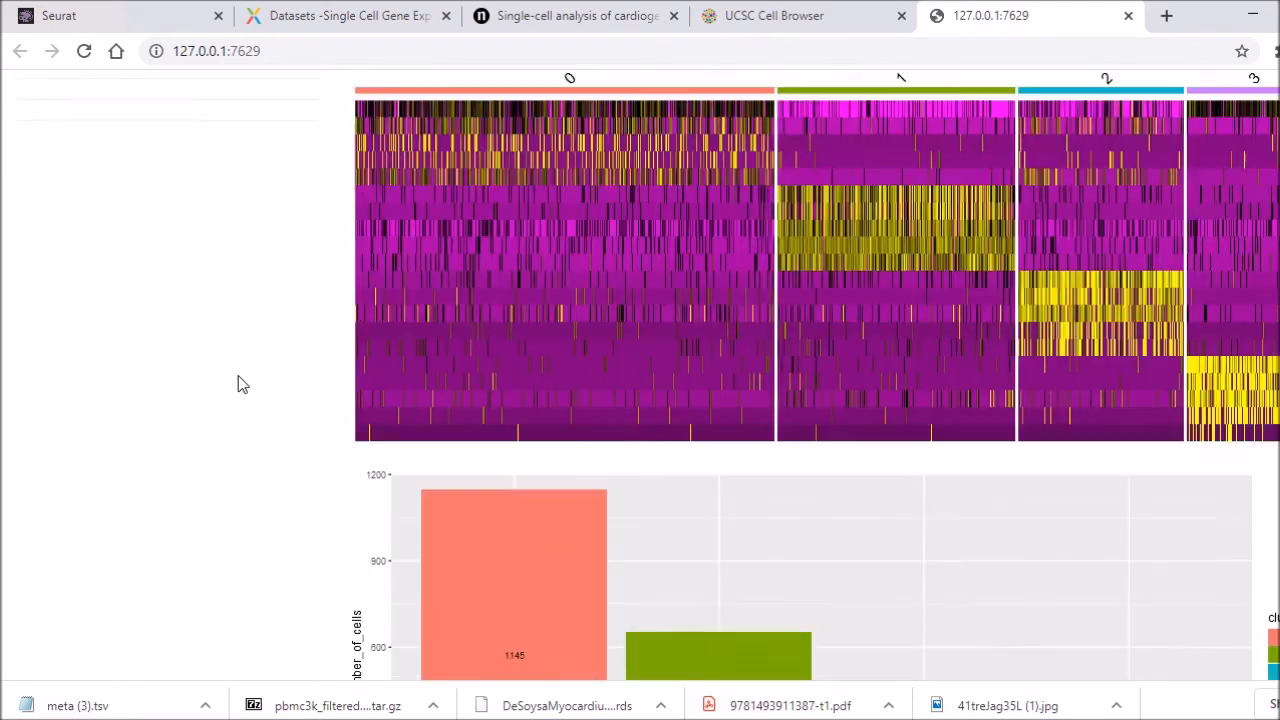
pyautogui.scroll(4, 240, 384)
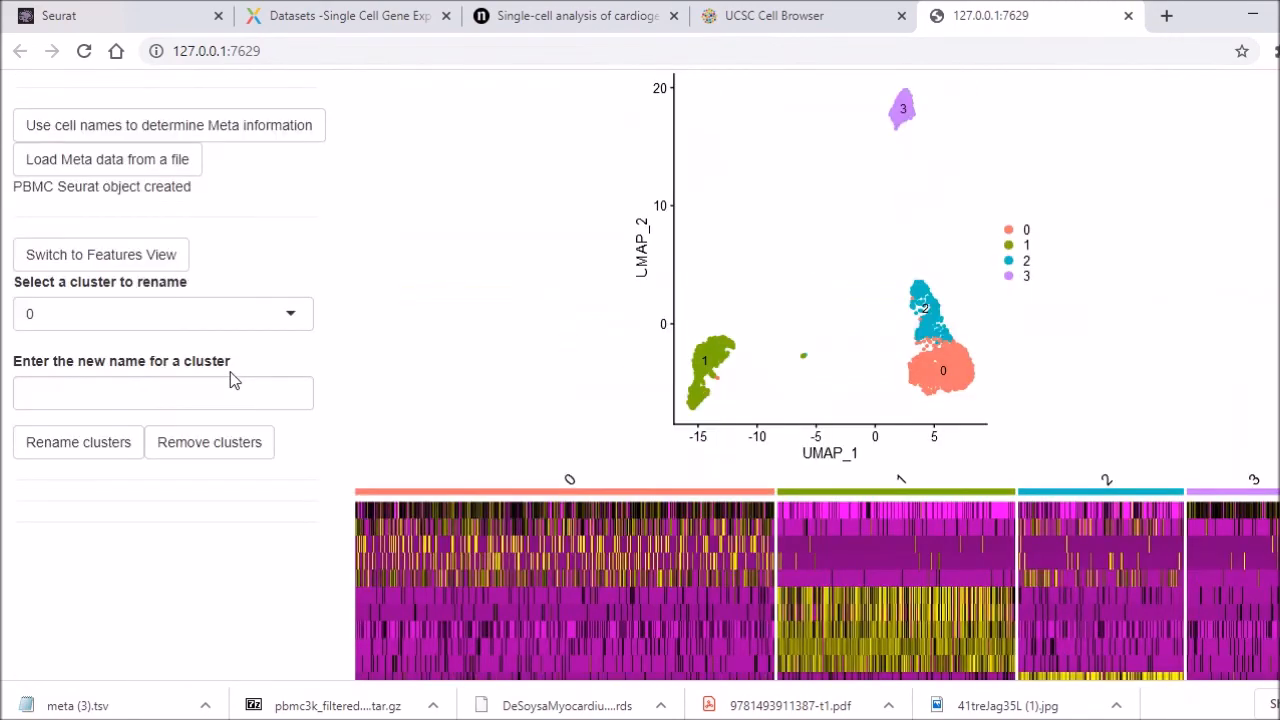
pyautogui.click(140, 262)
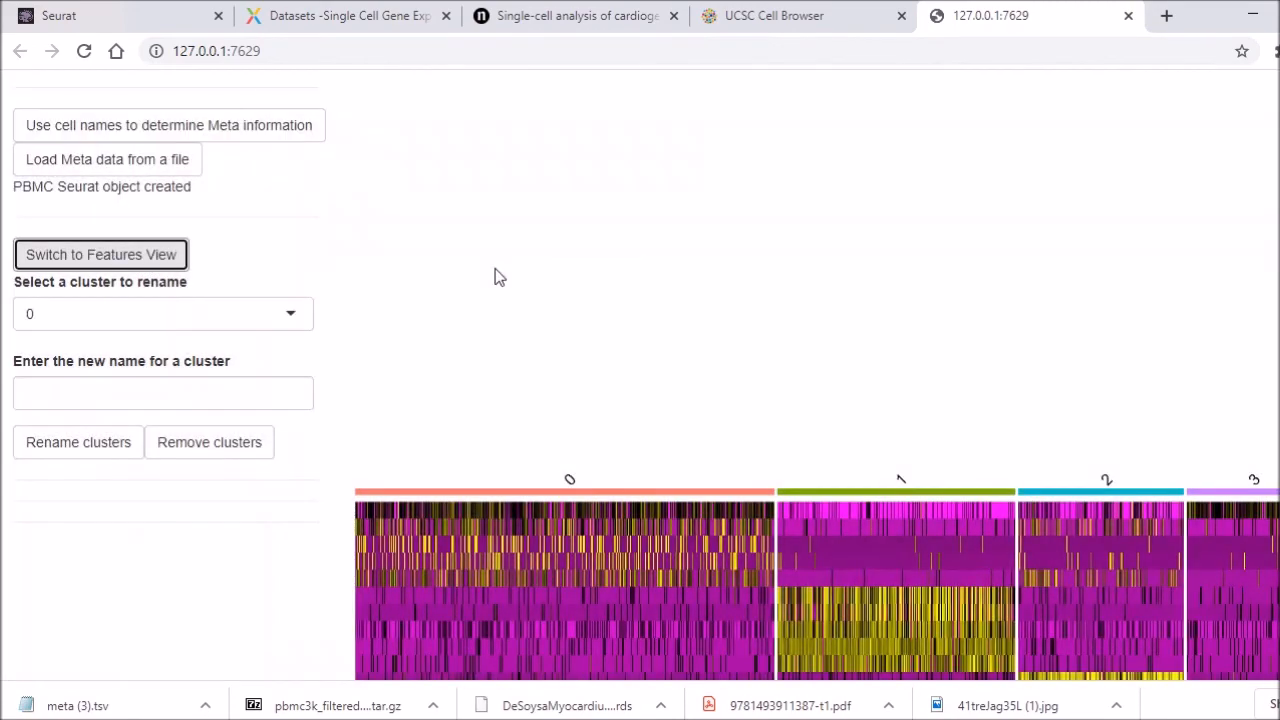
pyautogui.scroll(1, 494, 277)
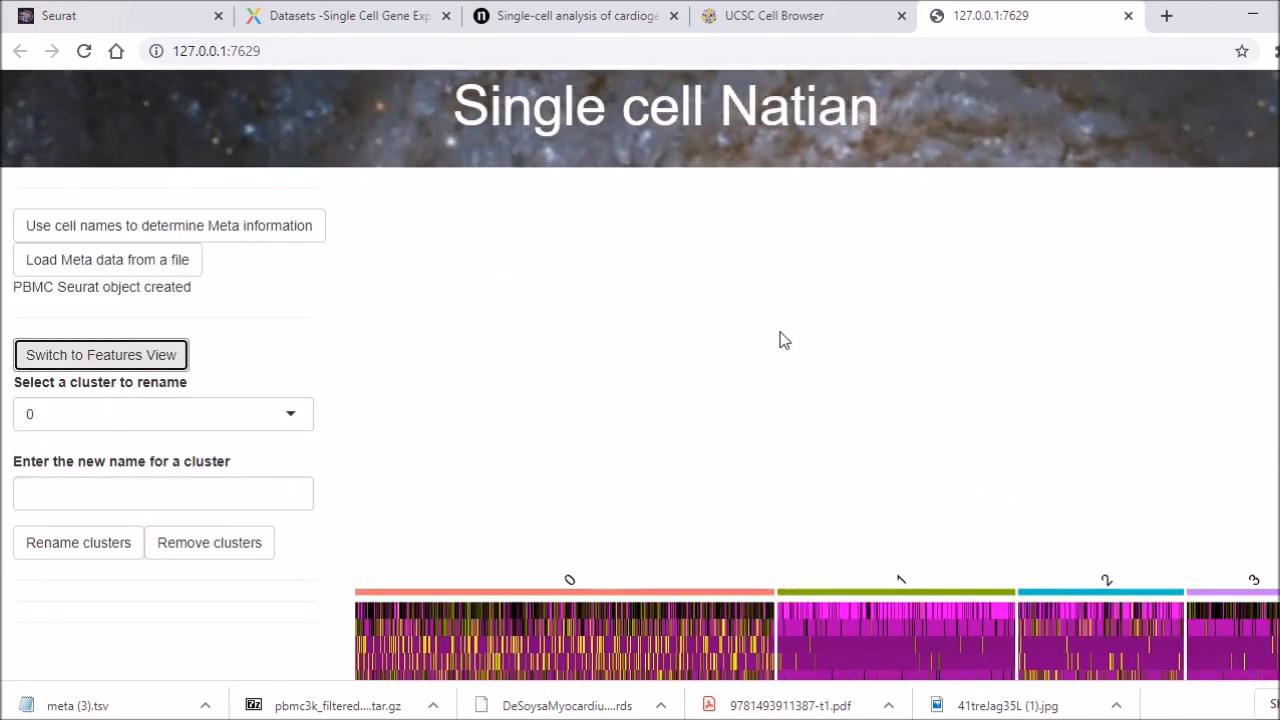
pyautogui.scroll(-10, 760, 523)
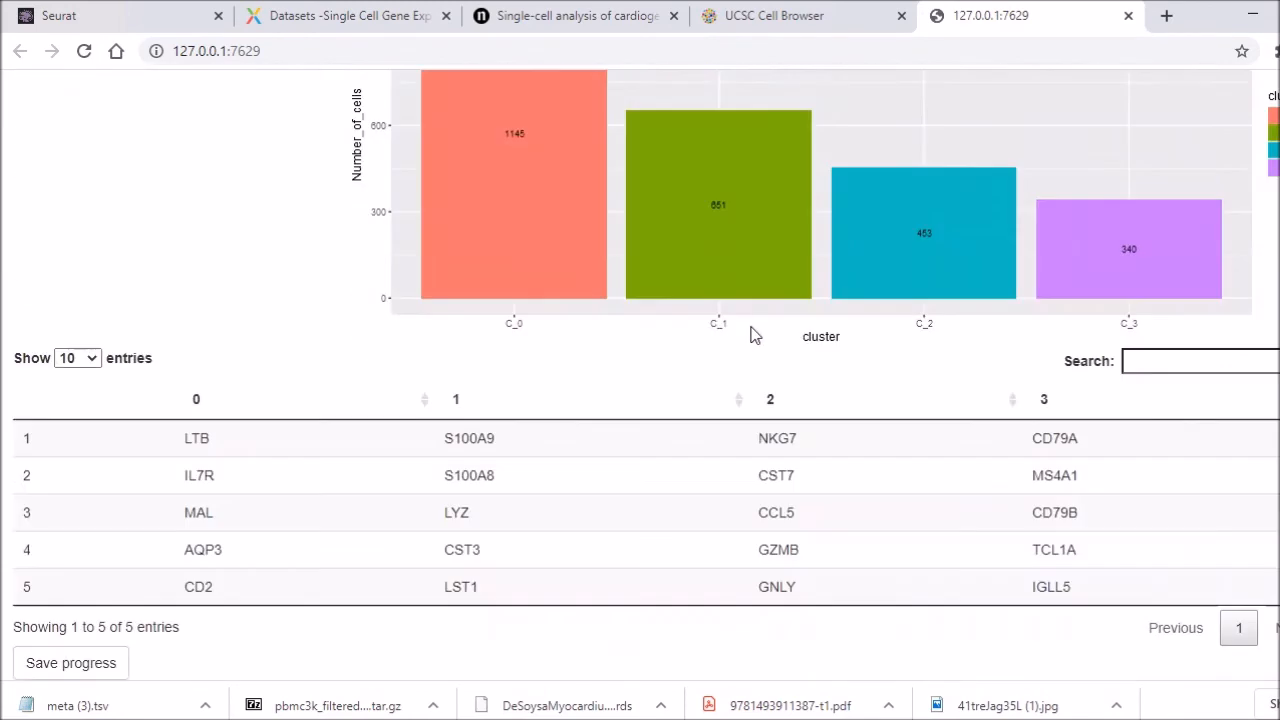
pyautogui.click(776, 512)
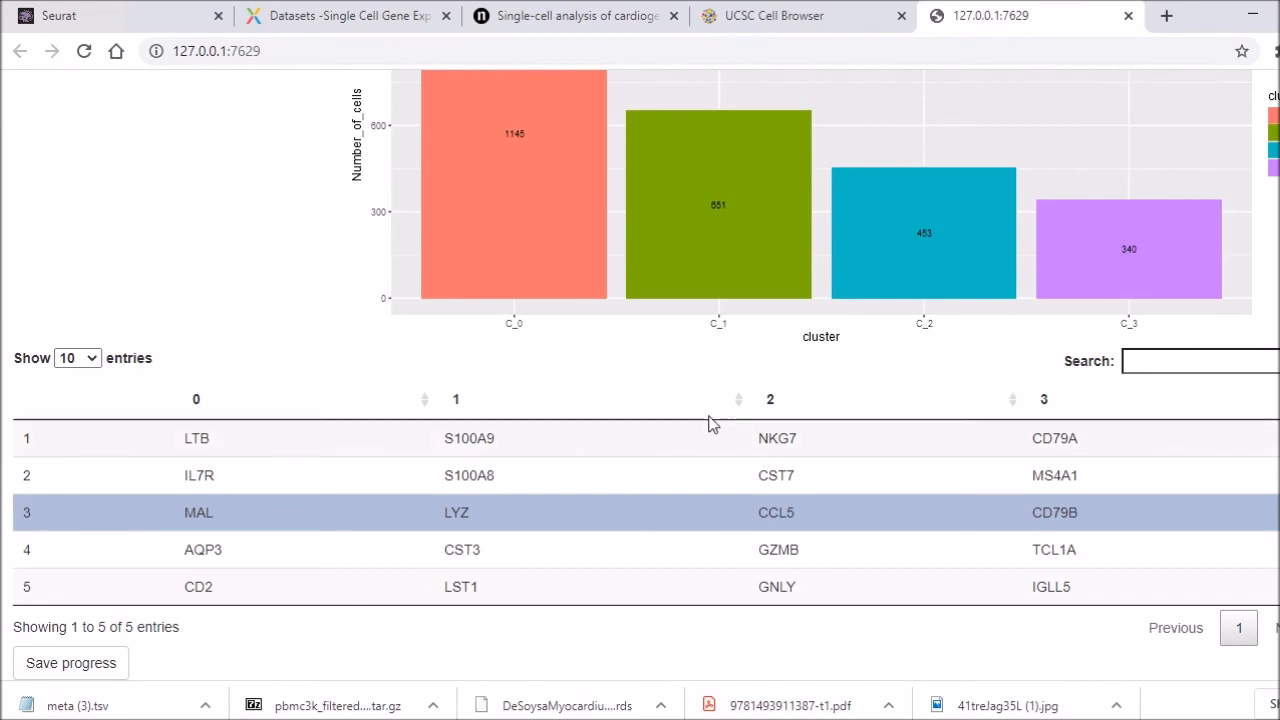
pyautogui.scroll(10, 703, 401)
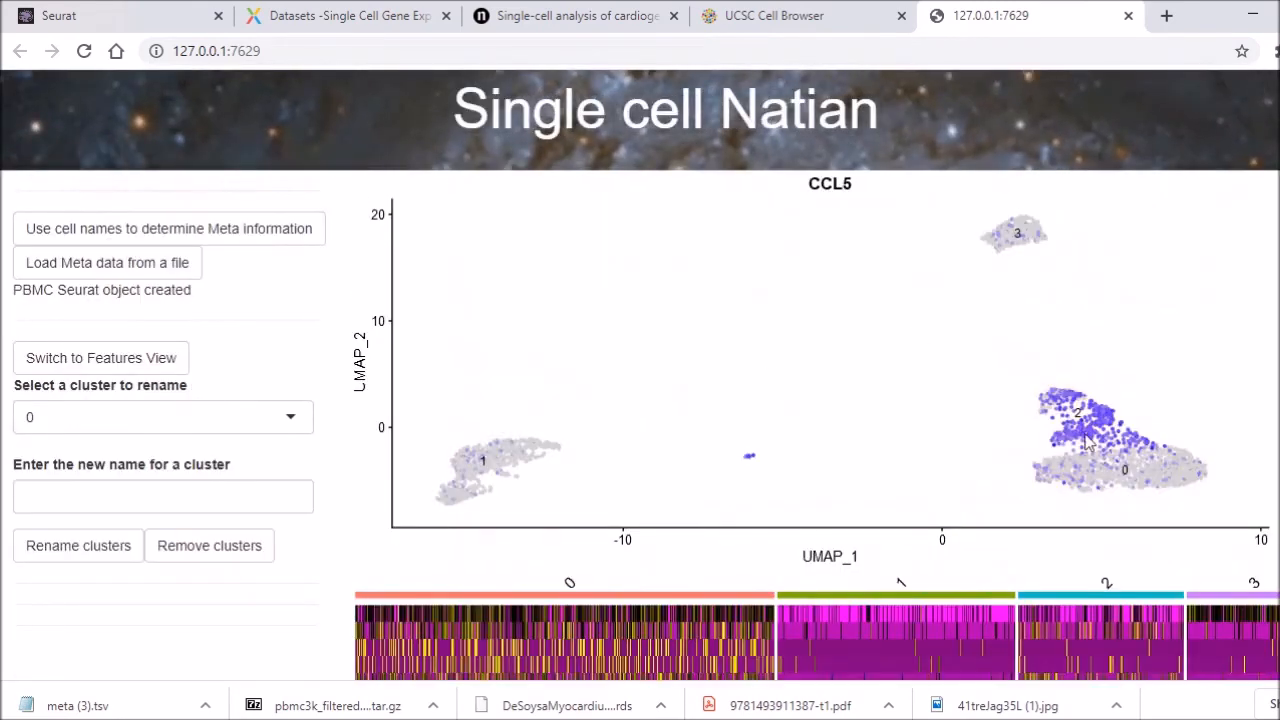